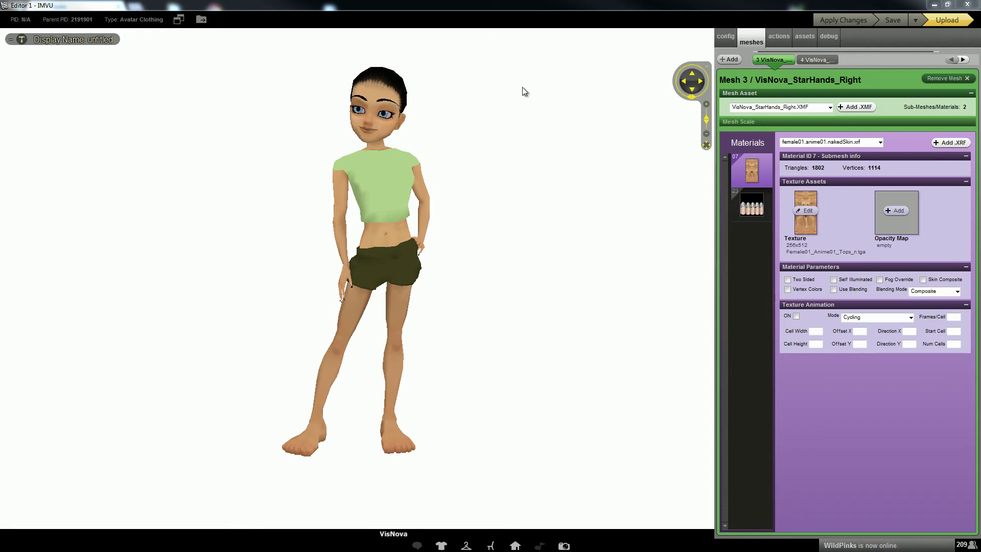
# - Play the tp pose action (Test-Pose1.XAF) on the avatar and apply the changes
pyautogui.click(776, 40)
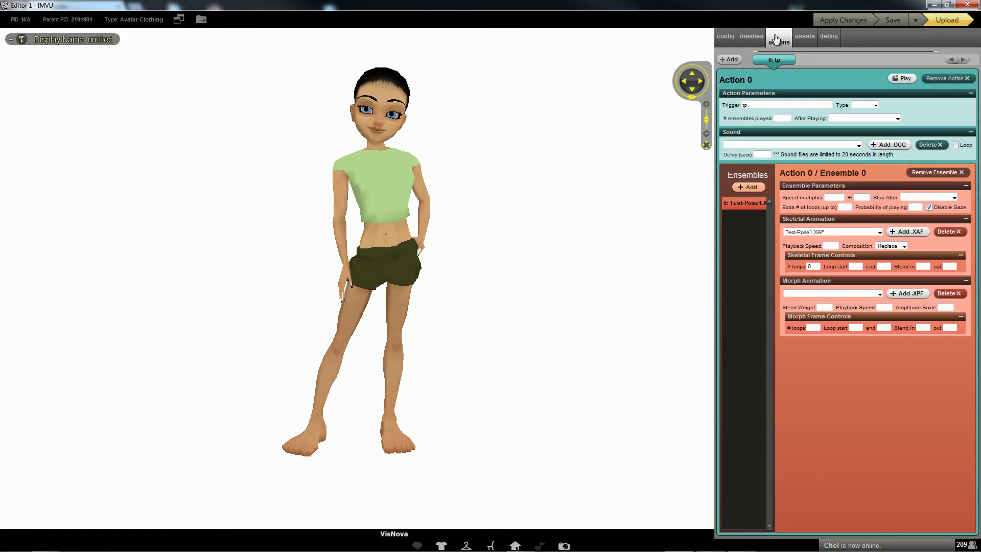
pyautogui.click(902, 79)
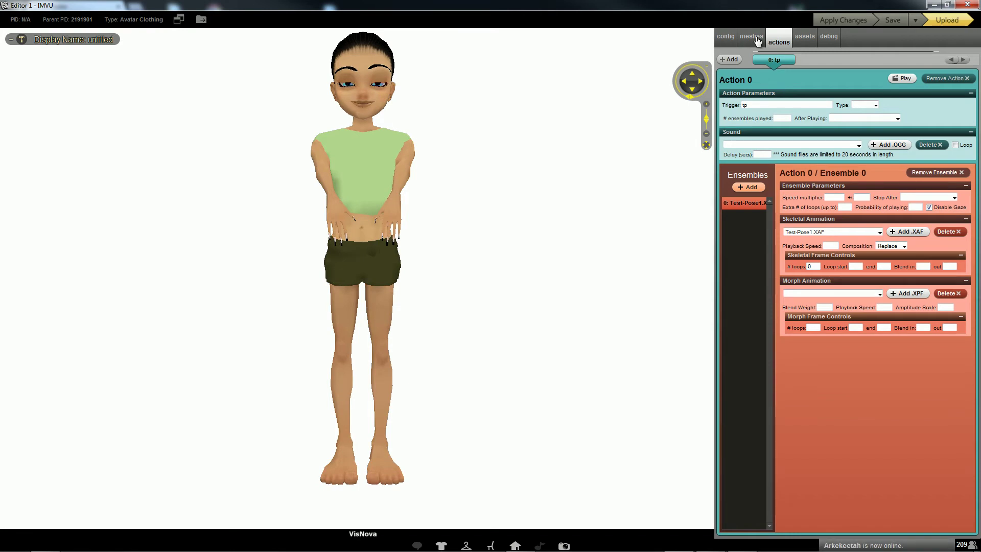
pyautogui.click(840, 21)
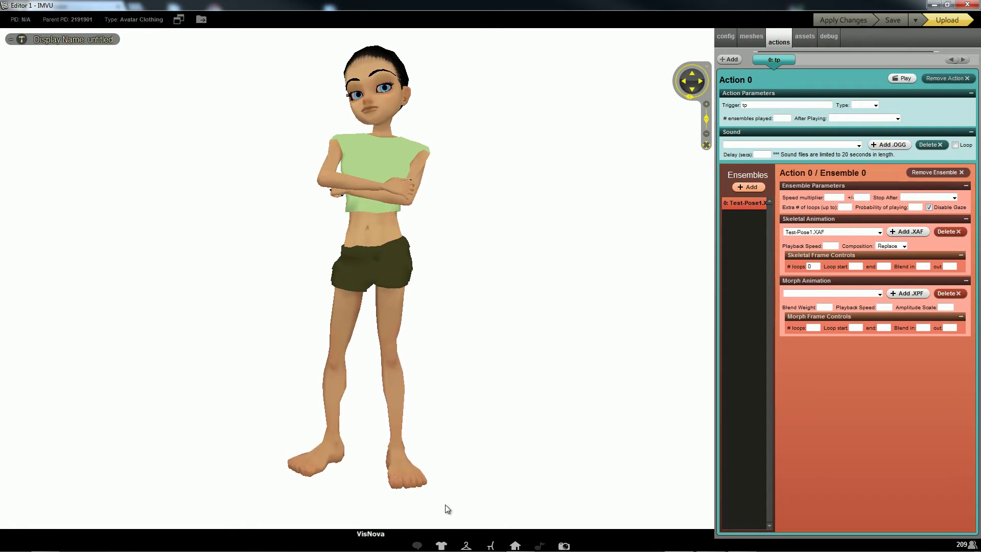
# - Put the starry bikini test outfit from the STAR search on the avatar, then close the inventory
pyautogui.click(441, 544)
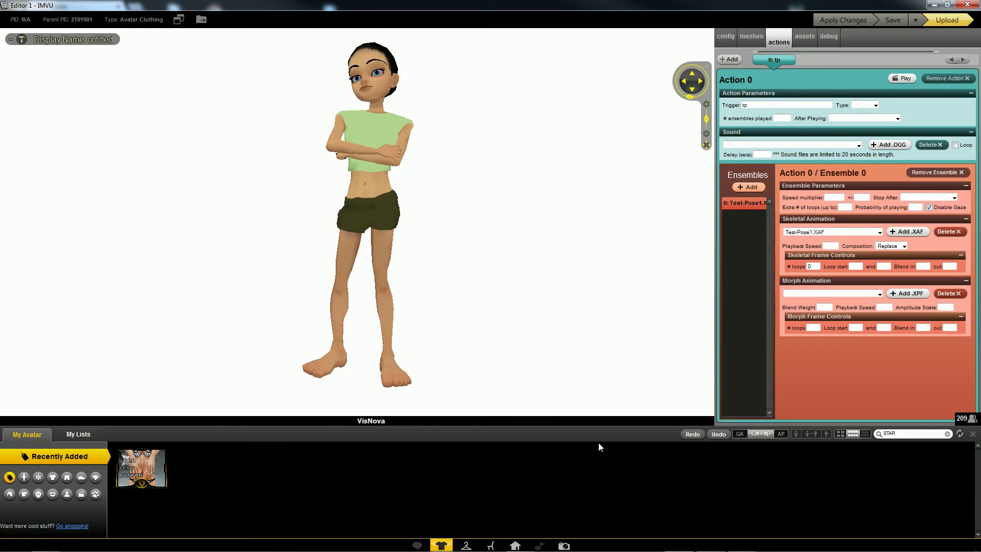
pyautogui.moveTo(907, 438); pyautogui.dragTo(881, 435)
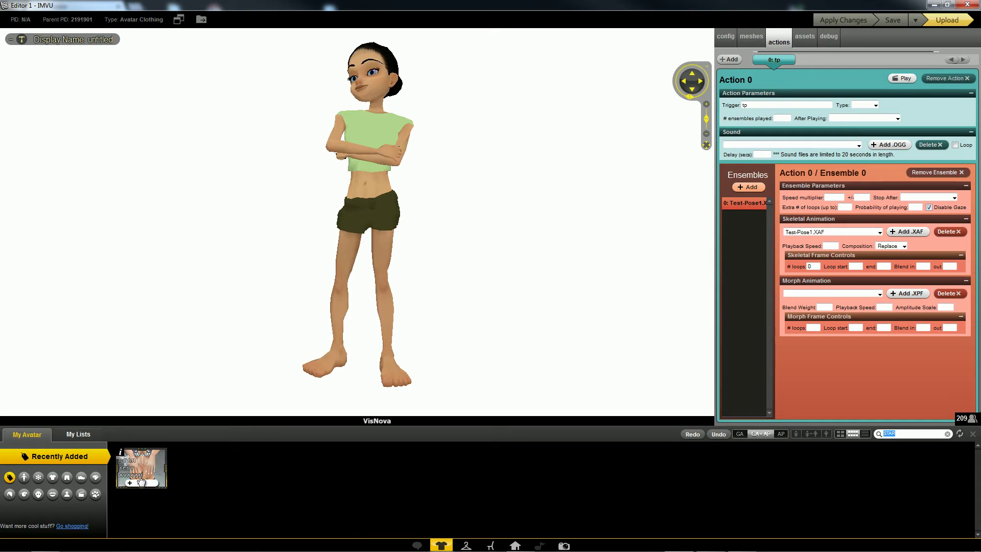
pyautogui.click(139, 482)
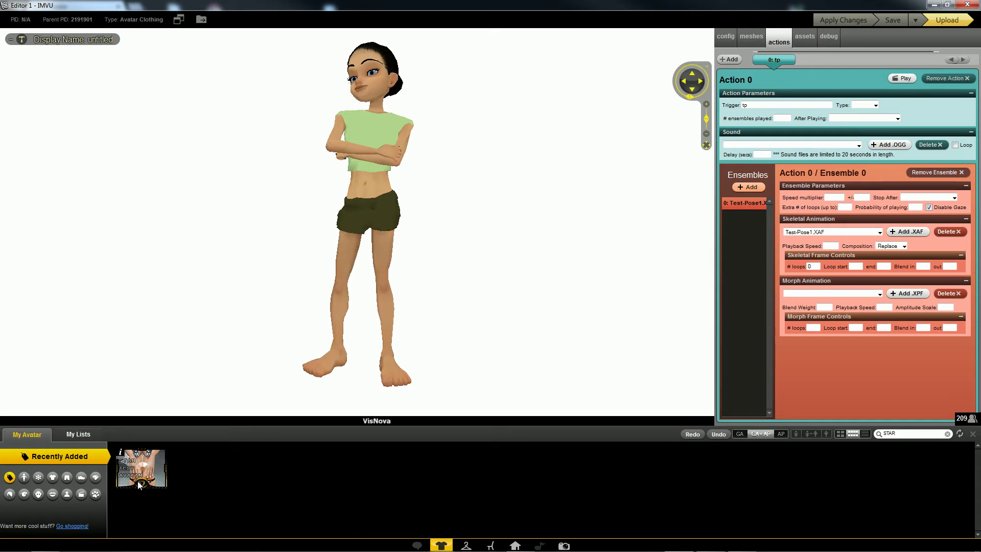
pyautogui.click(442, 545)
pyautogui.scroll(5, 557, 248)
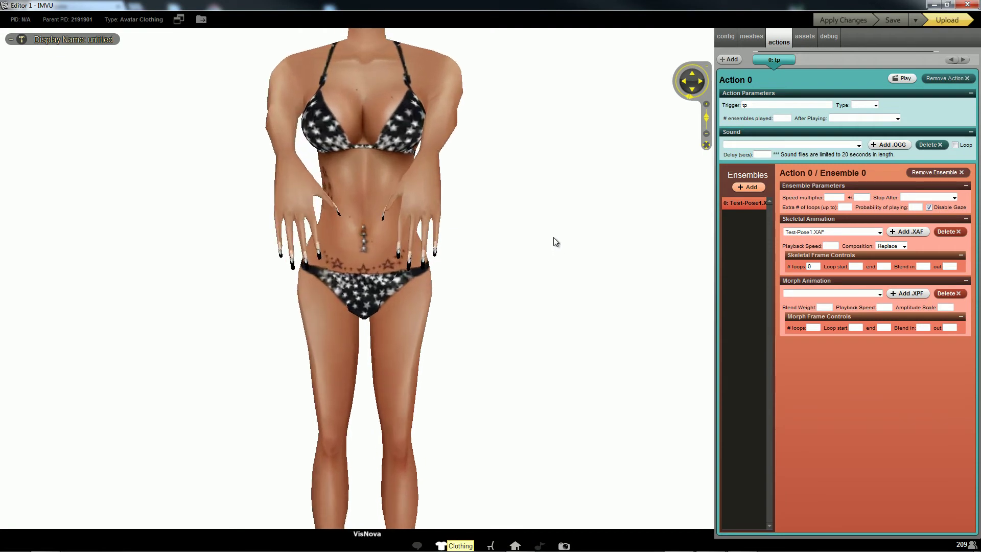
pyautogui.scroll(2, 553, 237)
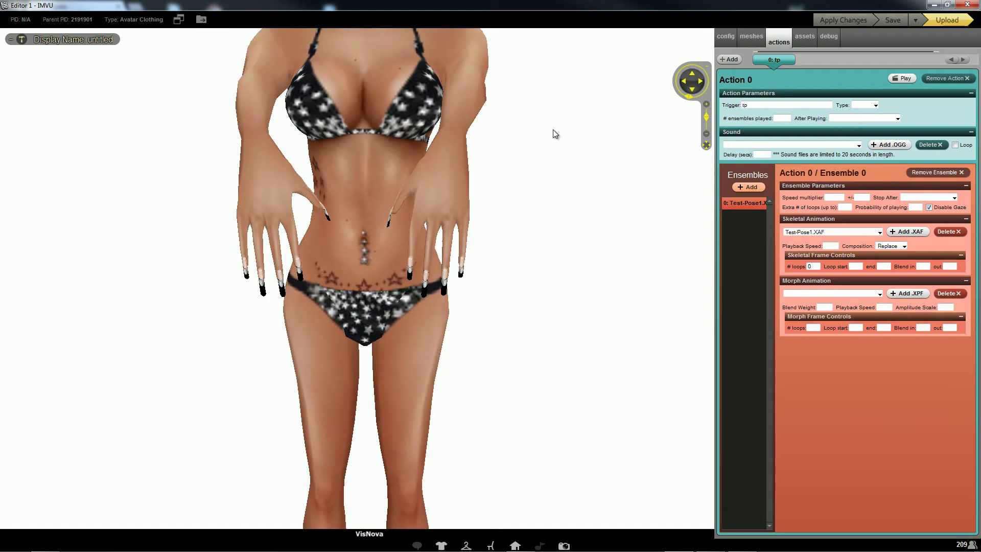
pyautogui.moveTo(520, 547)
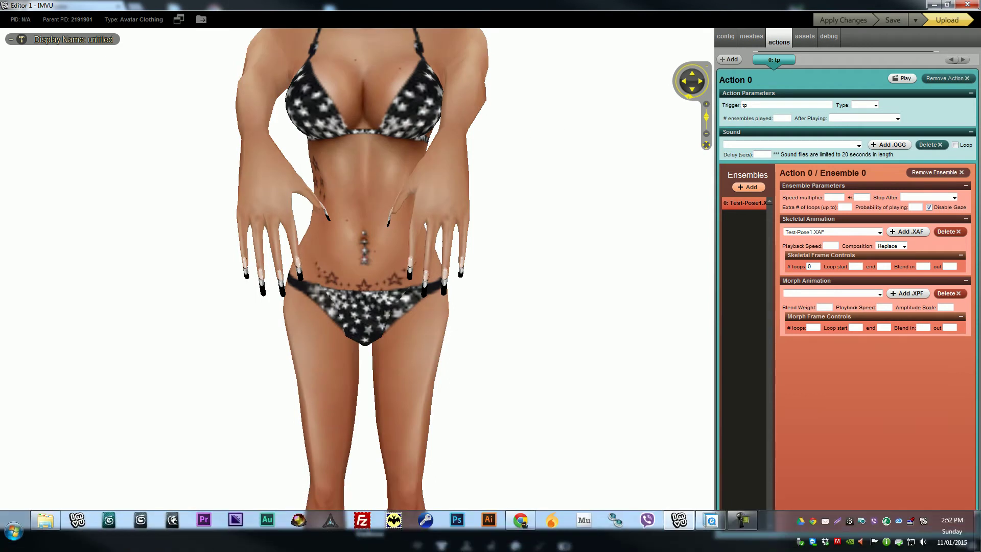
pyautogui.click(521, 521)
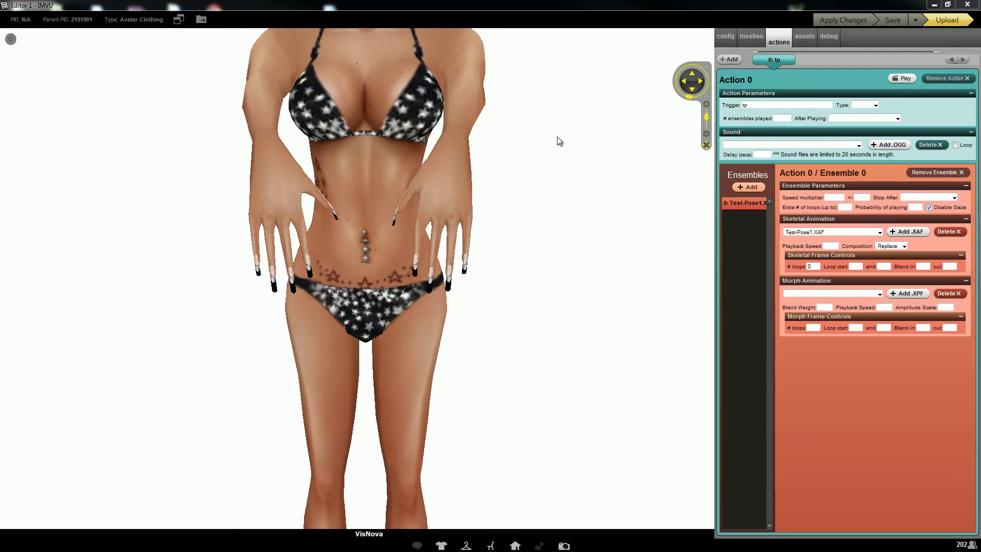
# - Show the Debug 02 tree listing the StarHands meshes' node names and scale values
pyautogui.click(829, 38)
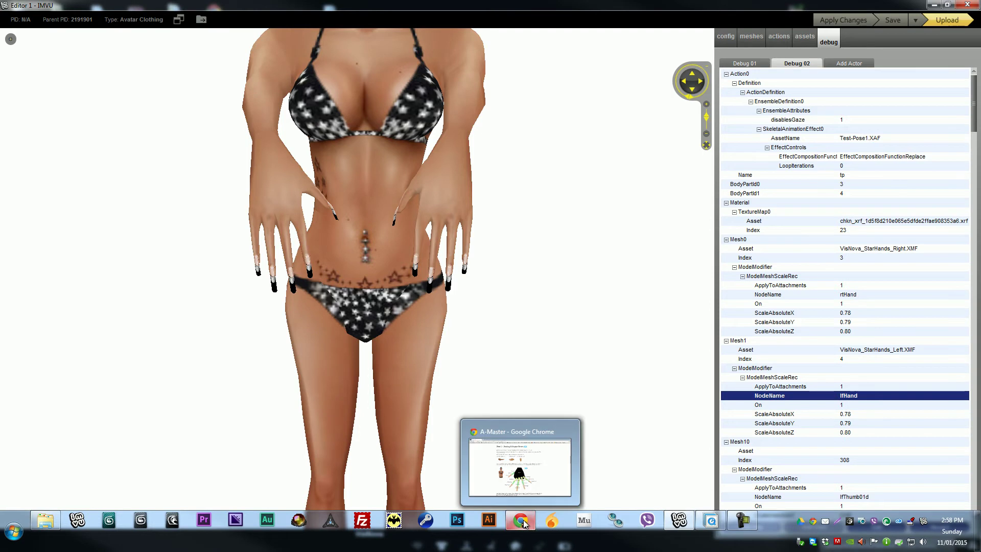
pyautogui.click(523, 521)
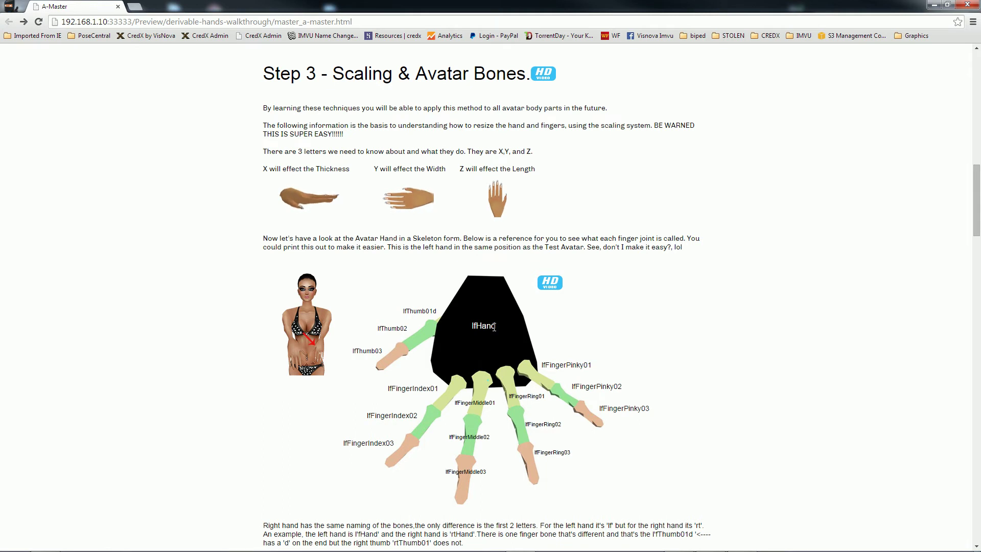
pyautogui.click(933, 5)
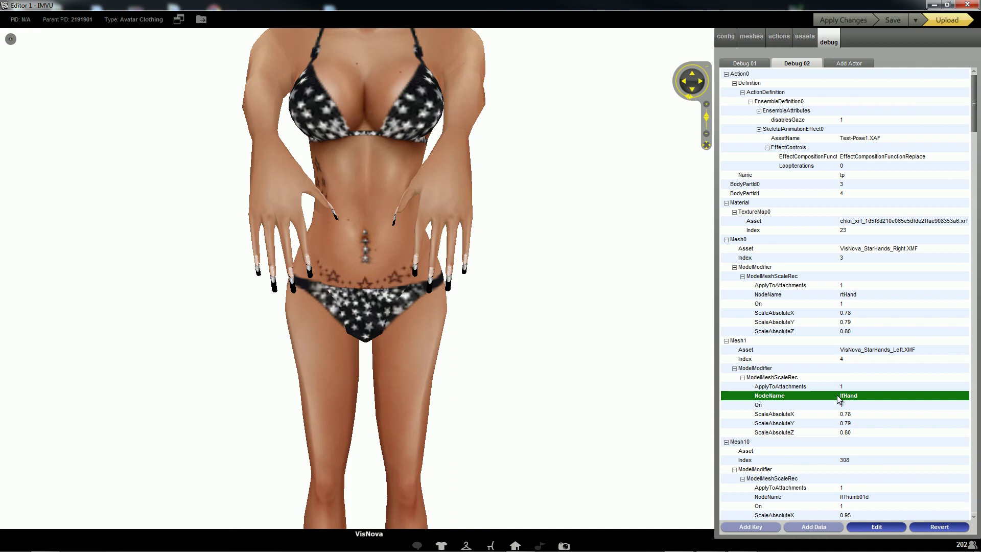
pyautogui.moveTo(569, 551)
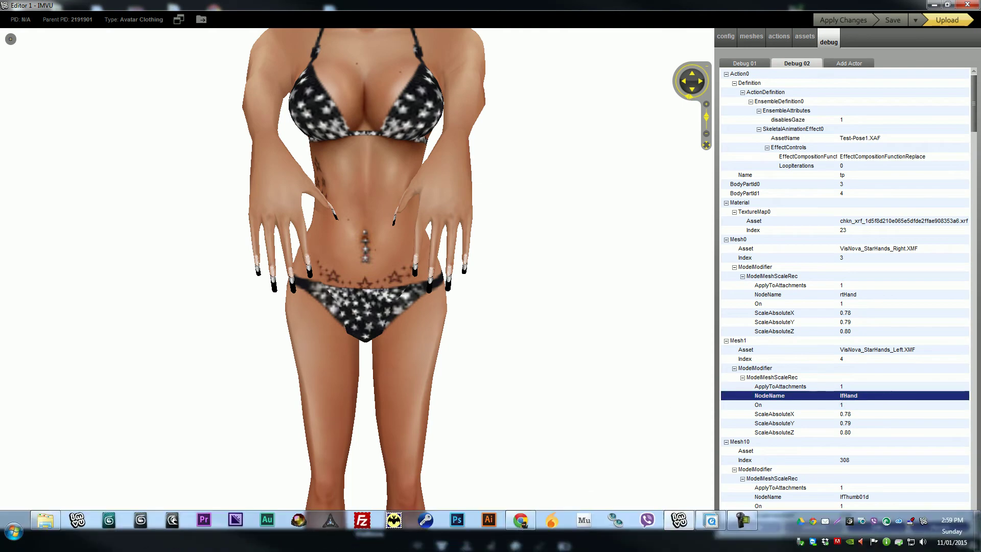
pyautogui.click(710, 521)
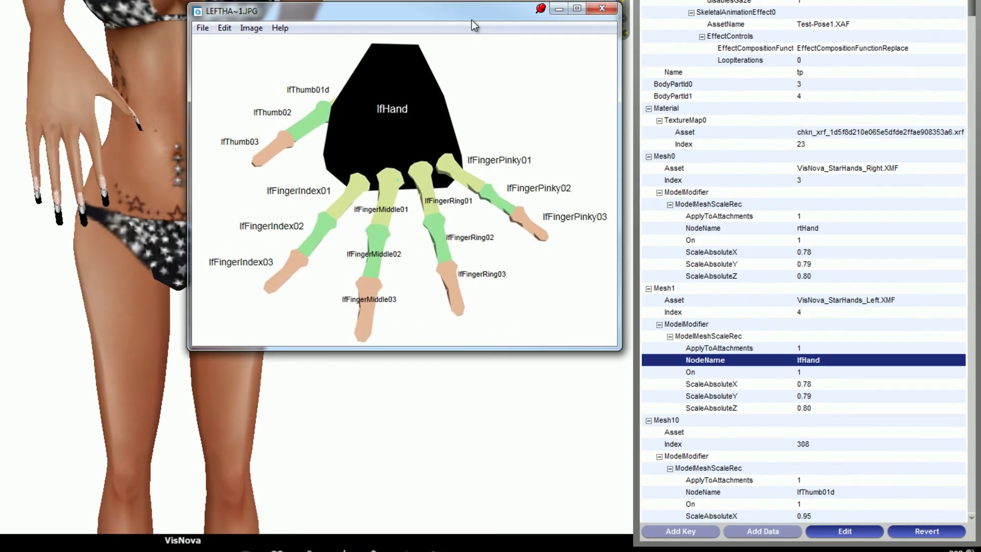
pyautogui.click(805, 363)
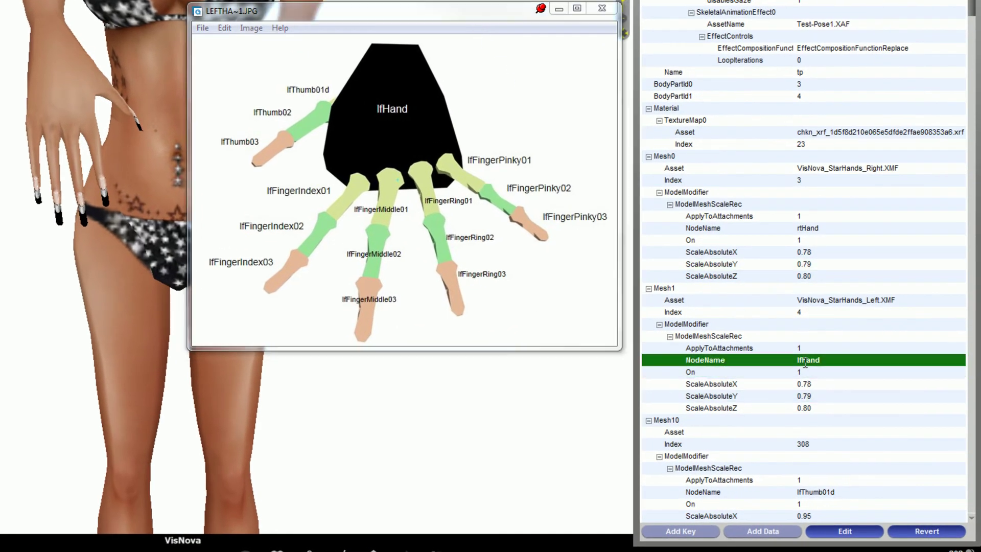
pyautogui.scroll(-5, 805, 362)
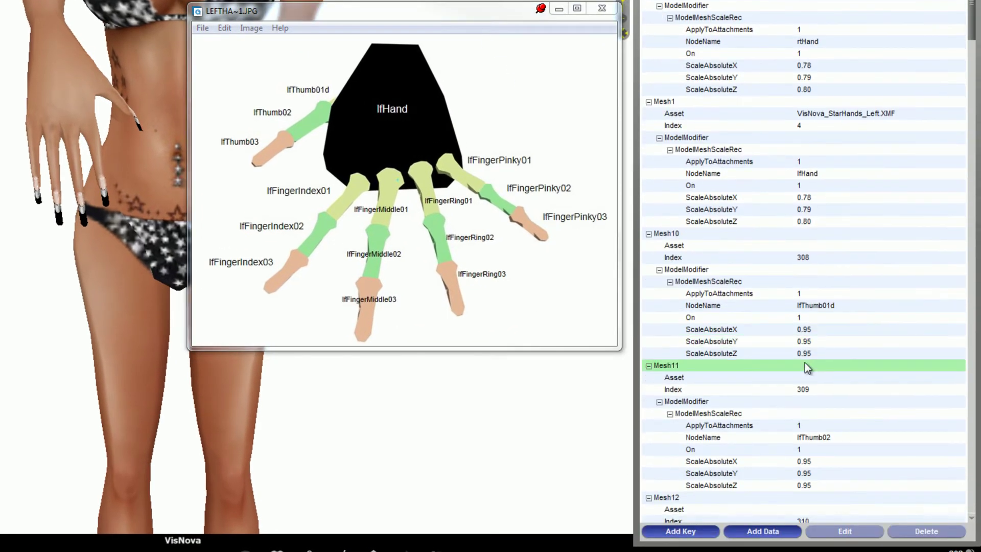
pyautogui.click(820, 307)
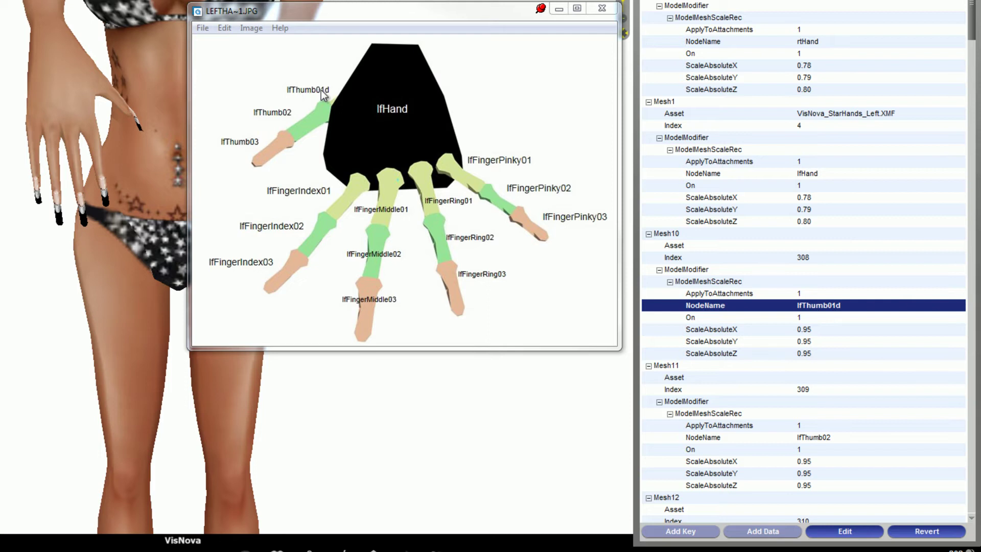
pyautogui.click(826, 438)
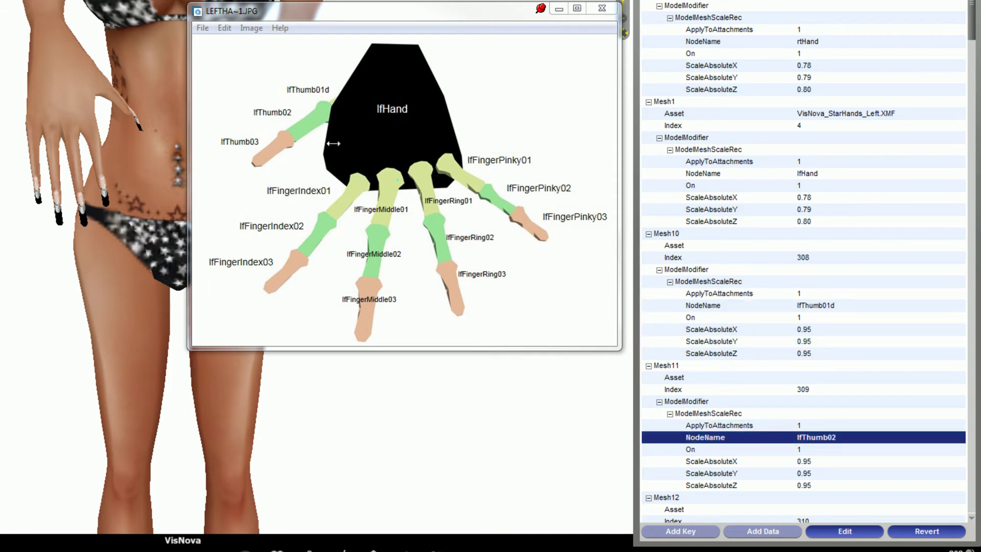
pyautogui.scroll(-5, 826, 425)
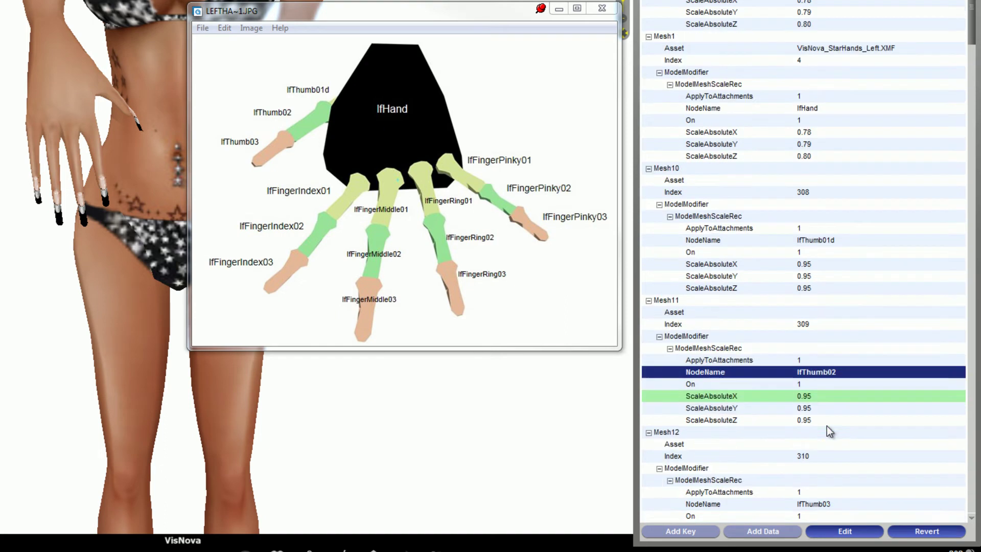
pyautogui.click(825, 409)
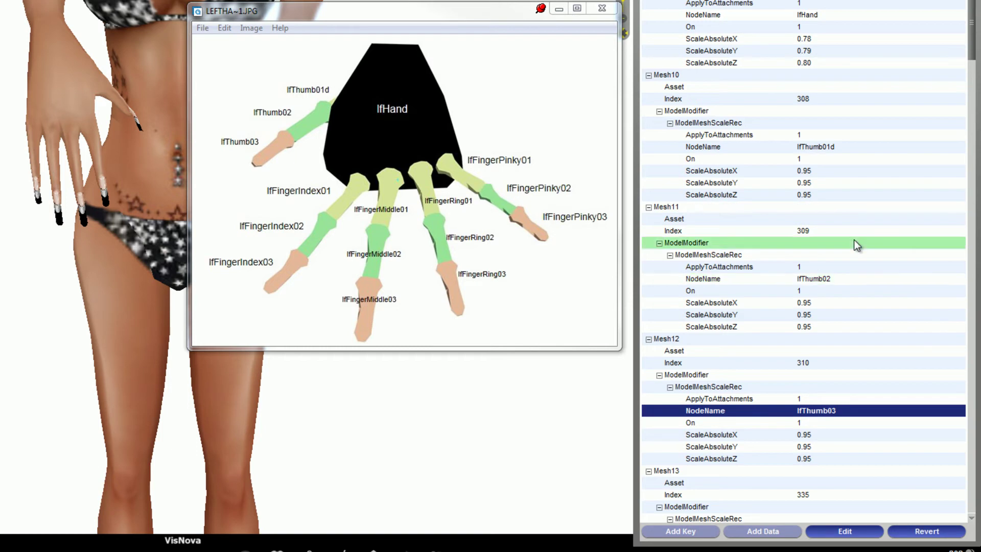
pyautogui.scroll(2, 802, 178)
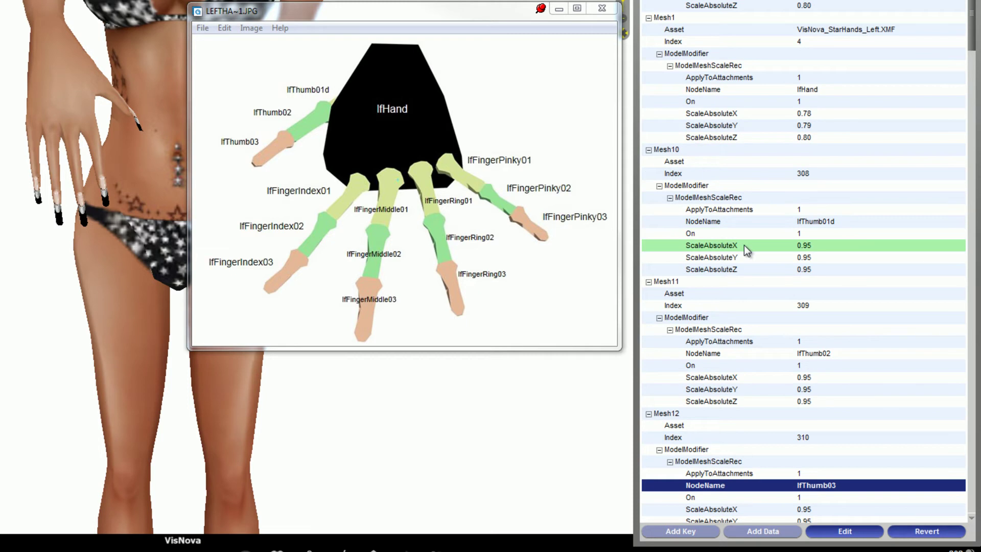
pyautogui.click(744, 246)
pyautogui.click(559, 9)
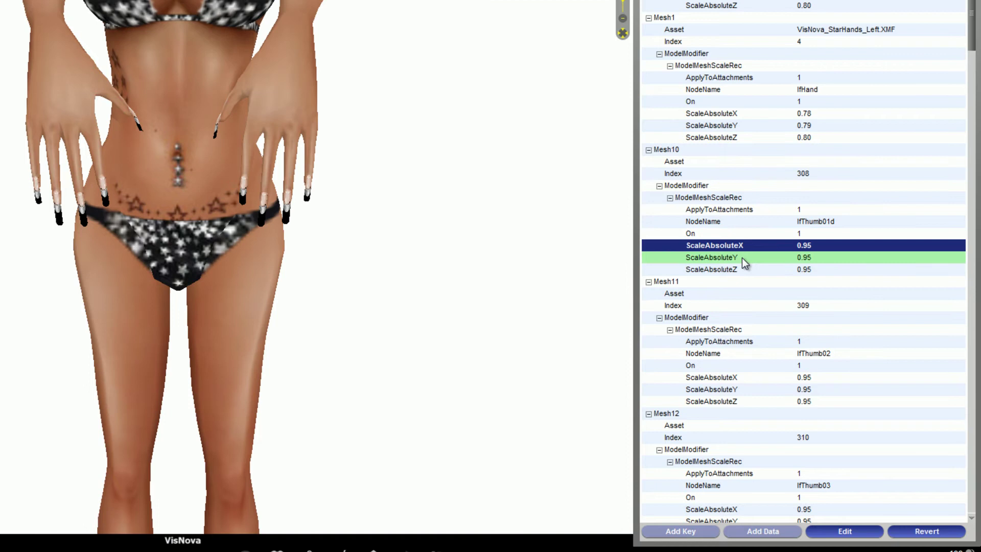
pyautogui.click(742, 257)
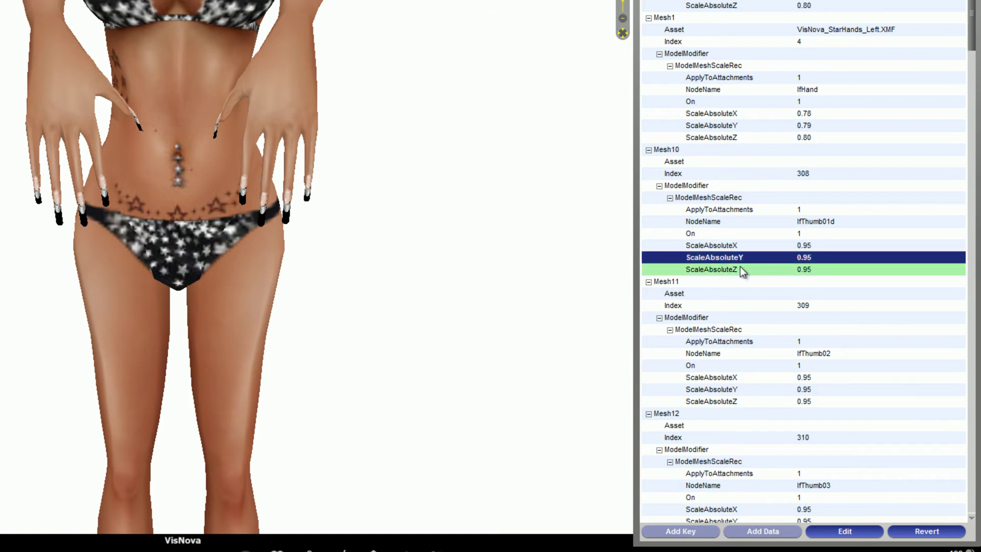
pyautogui.click(740, 267)
pyautogui.click(743, 245)
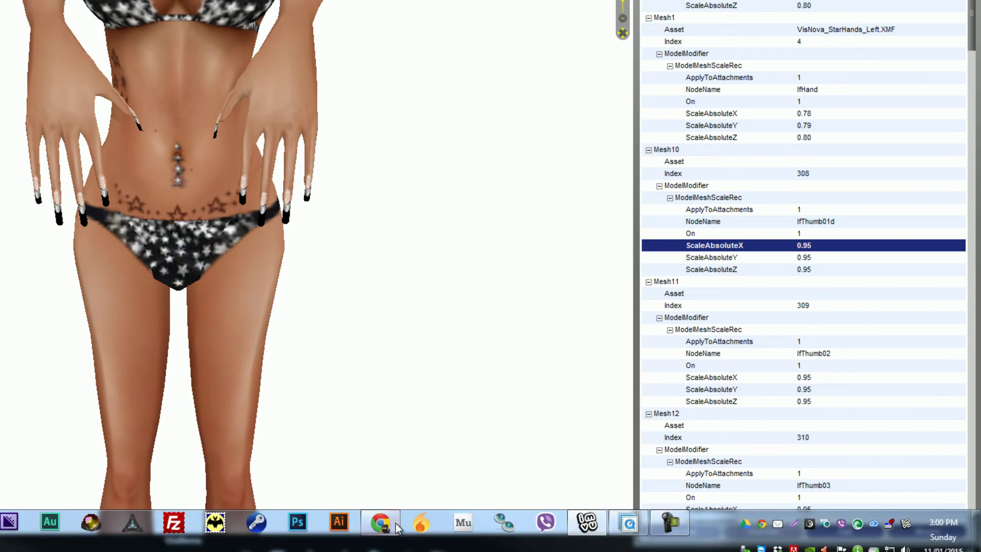
# - Highlight the guide's lines saying X scales thickness, Y width and Z length
pyautogui.click(387, 522)
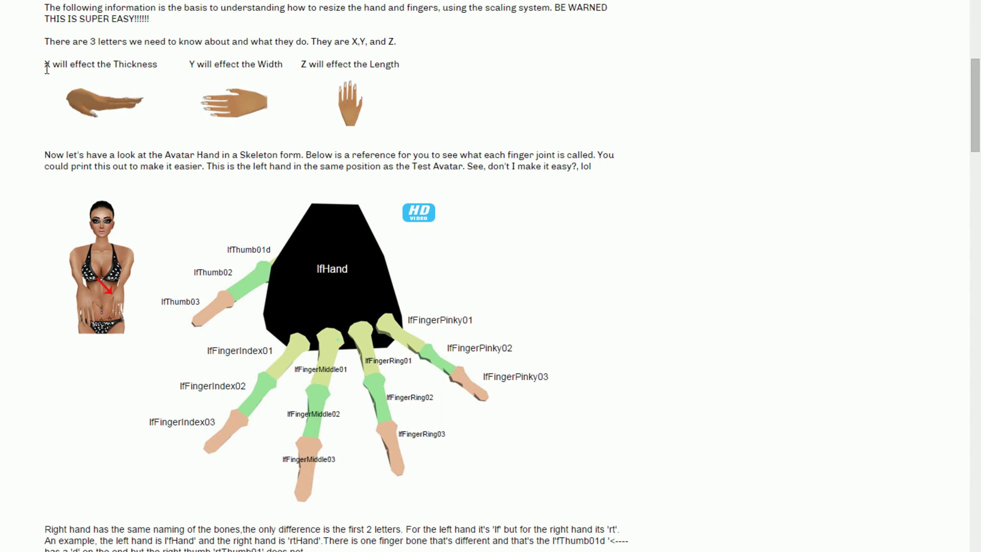
pyautogui.moveTo(46, 64); pyautogui.dragTo(159, 64)
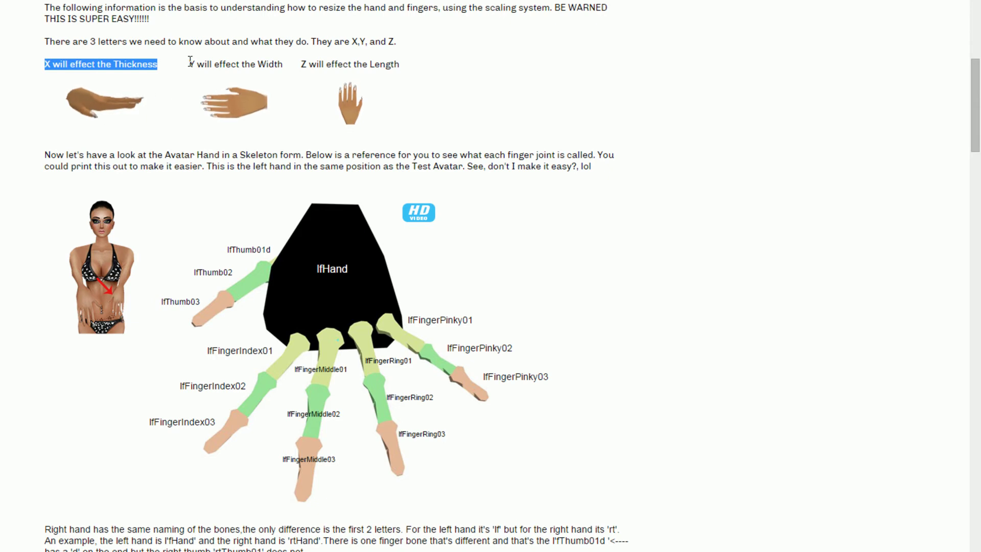
pyautogui.moveTo(191, 62); pyautogui.dragTo(284, 64)
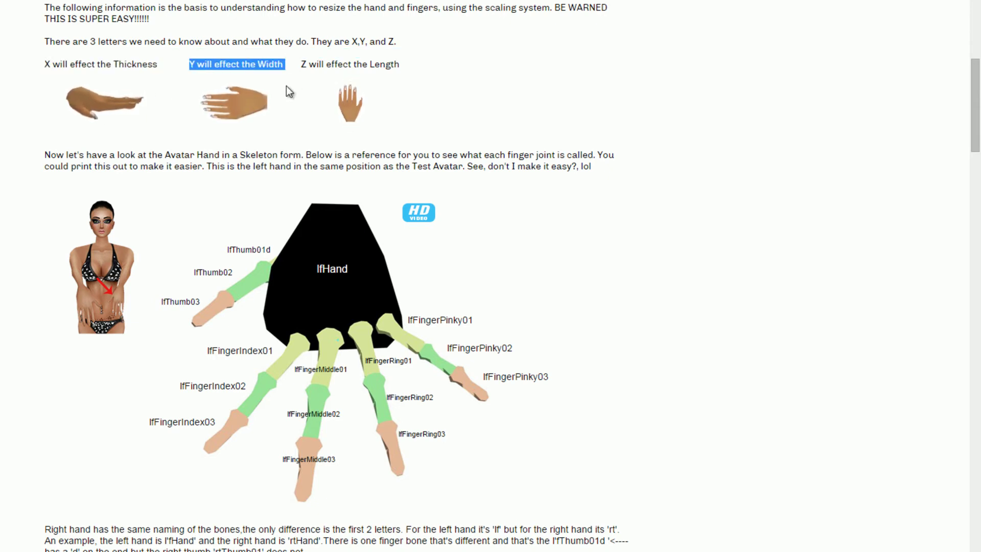
pyautogui.moveTo(301, 64); pyautogui.dragTo(401, 66)
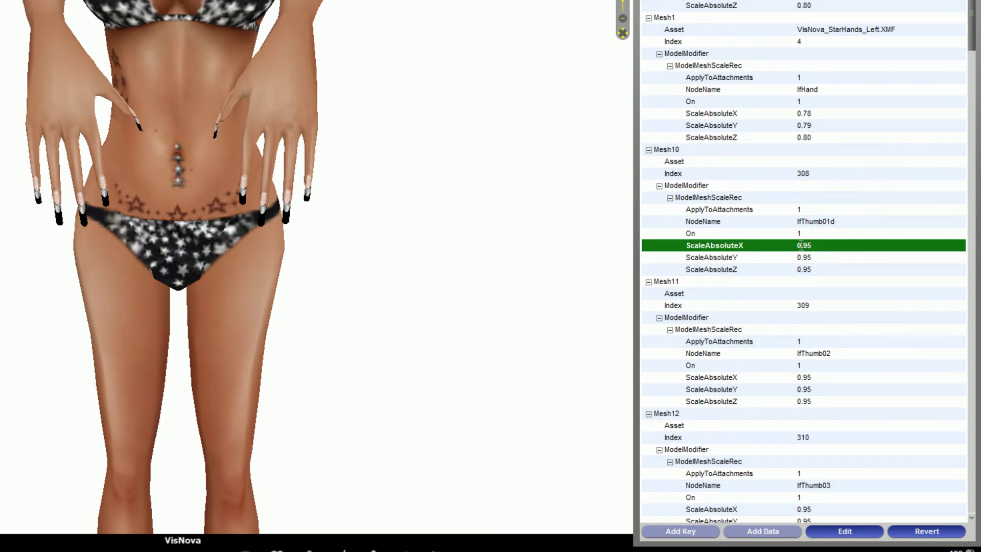
pyautogui.click(812, 246)
pyautogui.click(807, 222)
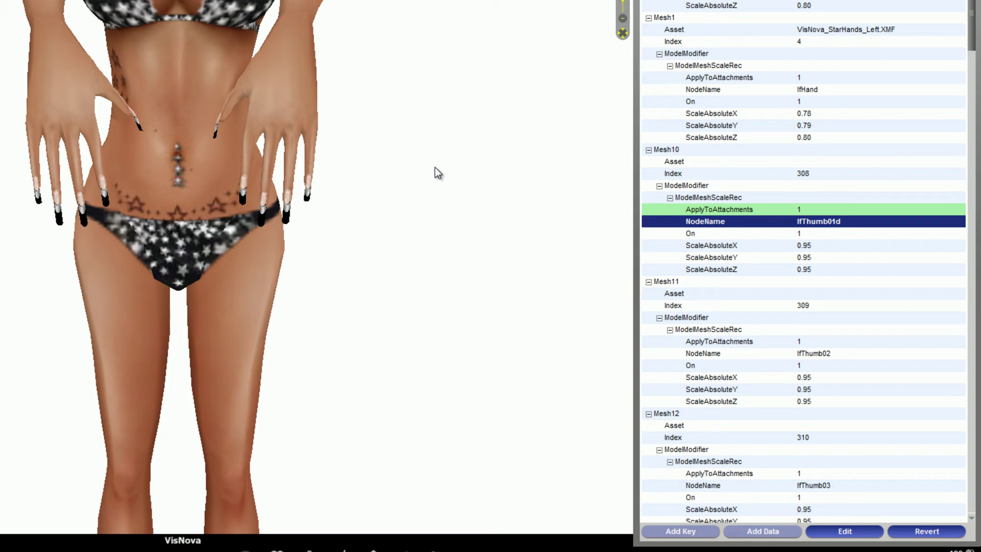
pyautogui.click(812, 273)
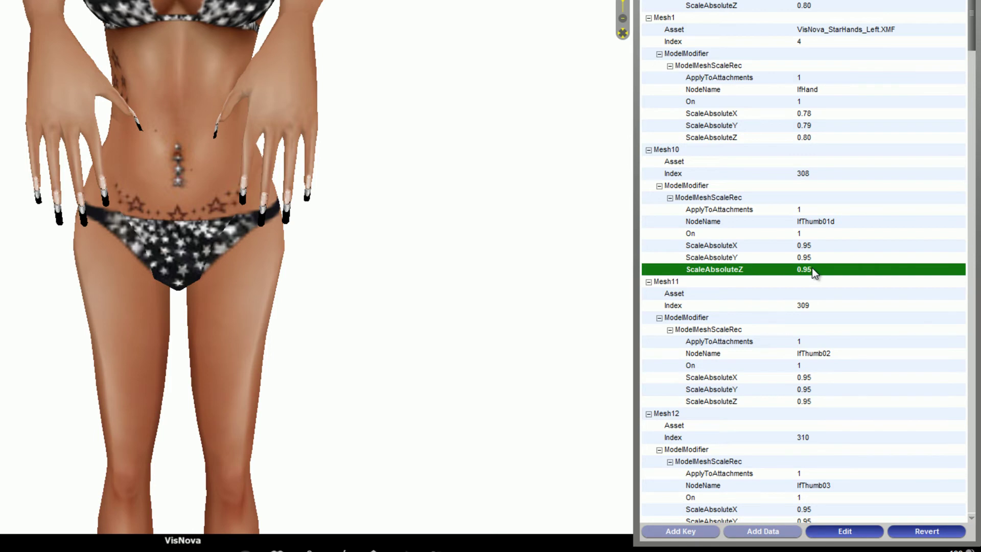
pyautogui.scroll(6, 813, 270)
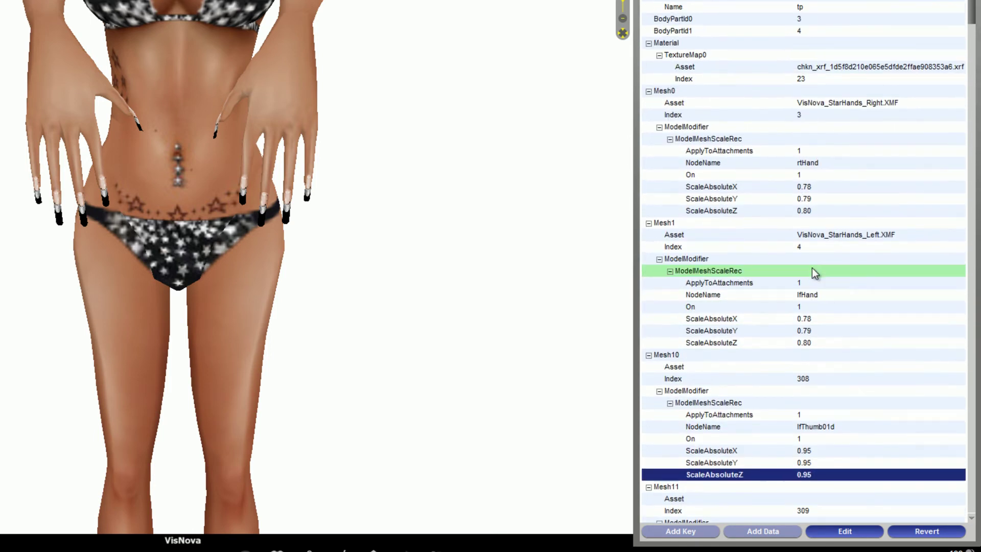
pyautogui.scroll(1, 811, 267)
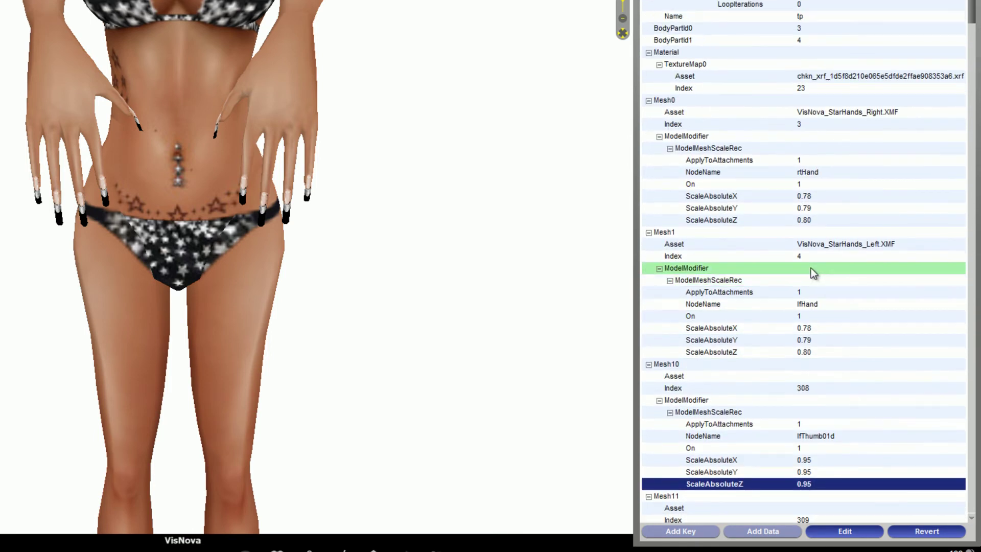
pyautogui.click(811, 199)
pyautogui.scroll(-2, 864, 302)
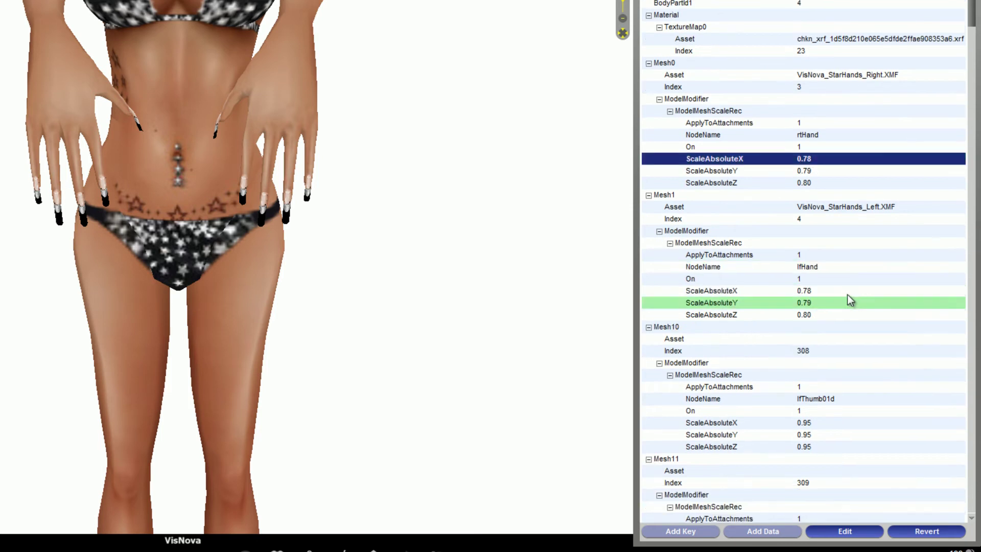
pyautogui.click(812, 211)
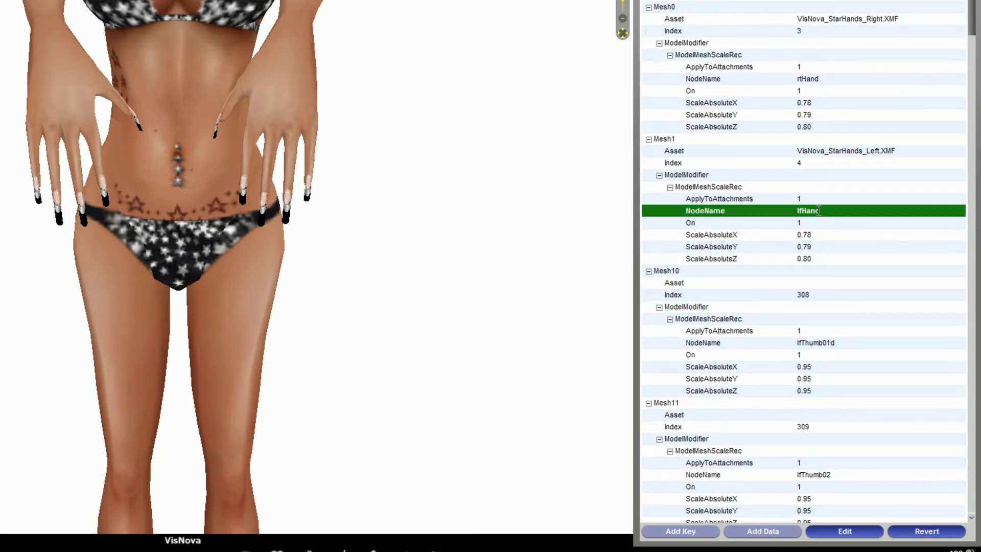
pyautogui.click(815, 237)
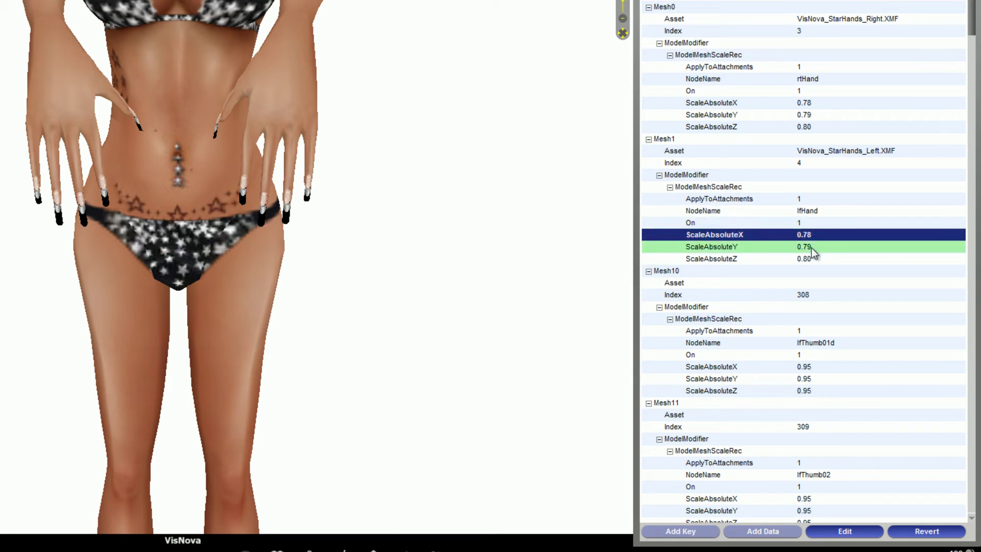
pyautogui.click(811, 247)
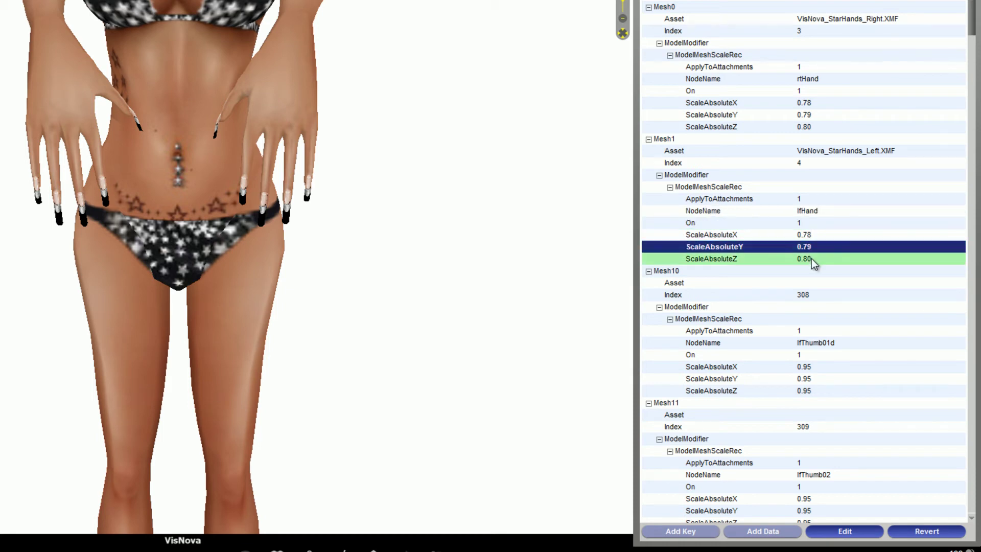
pyautogui.click(812, 259)
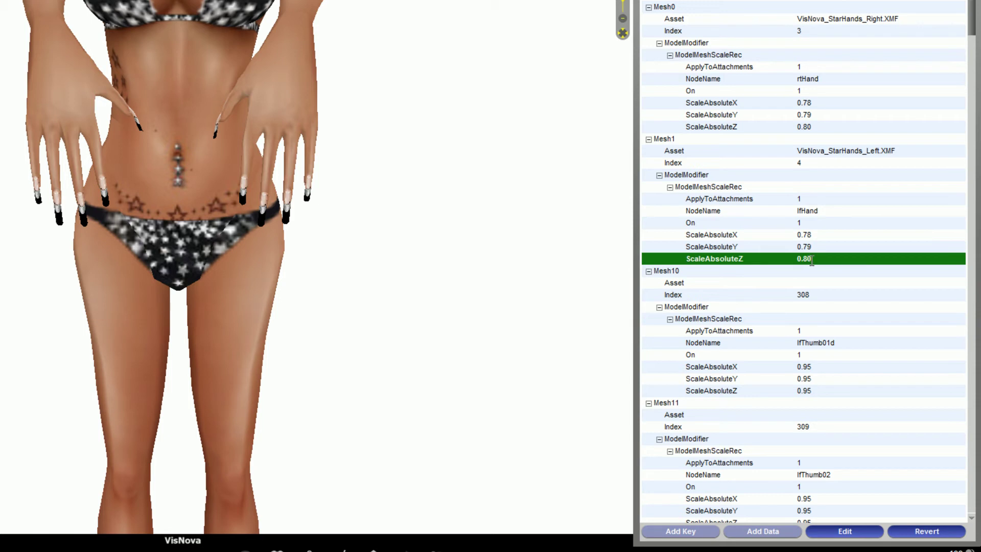
pyautogui.click(386, 199)
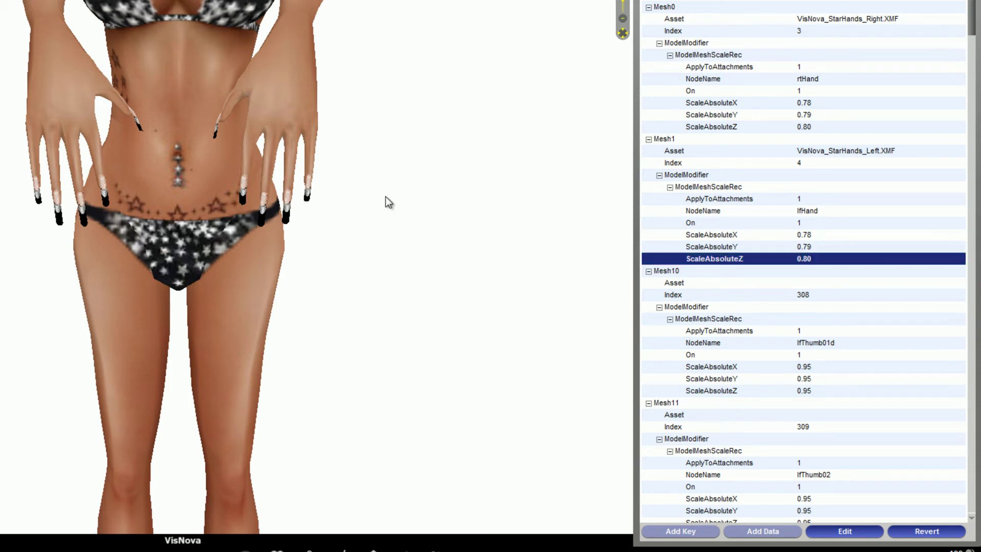
pyautogui.click(804, 258)
pyautogui.click(803, 259)
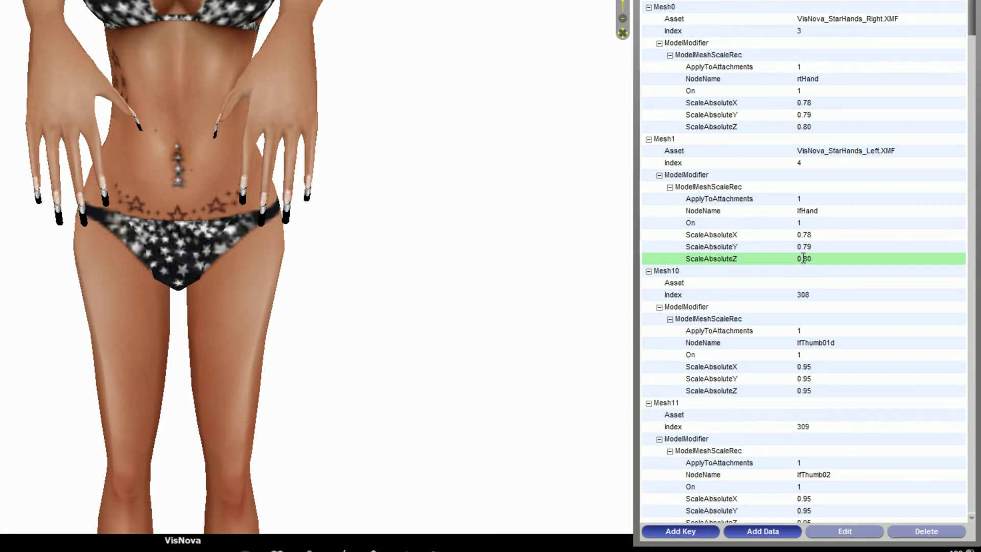
pyautogui.scroll(-1, 804, 259)
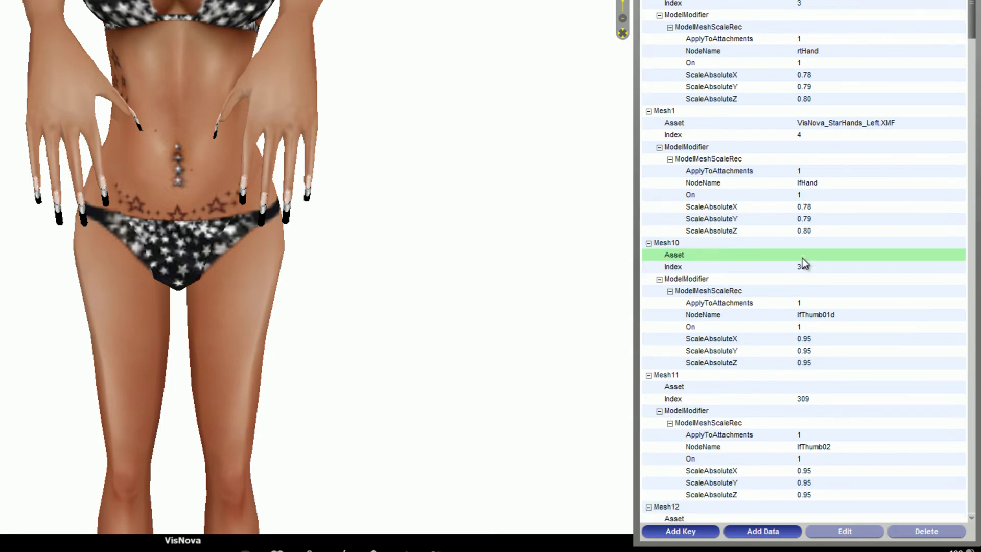
pyautogui.scroll(1, 804, 263)
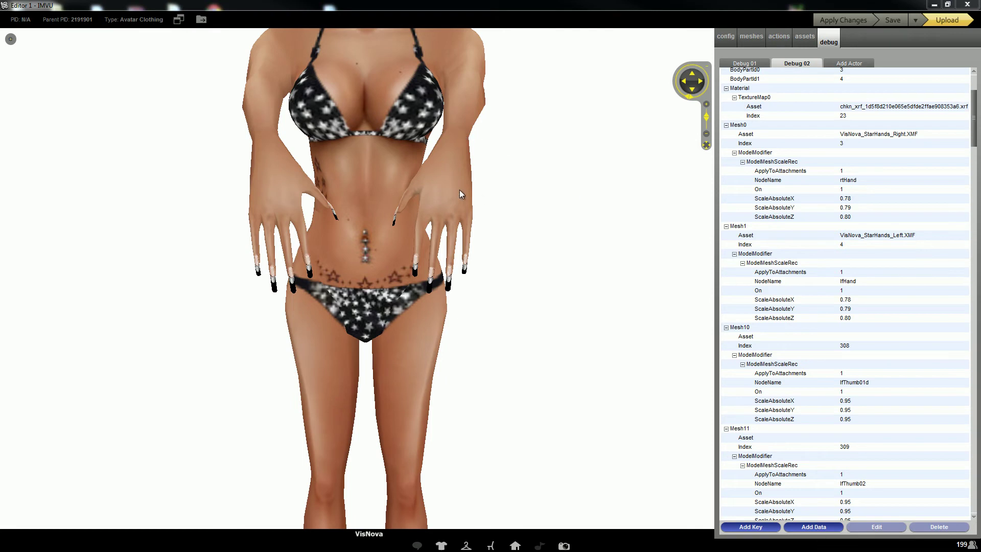
pyautogui.click(853, 198)
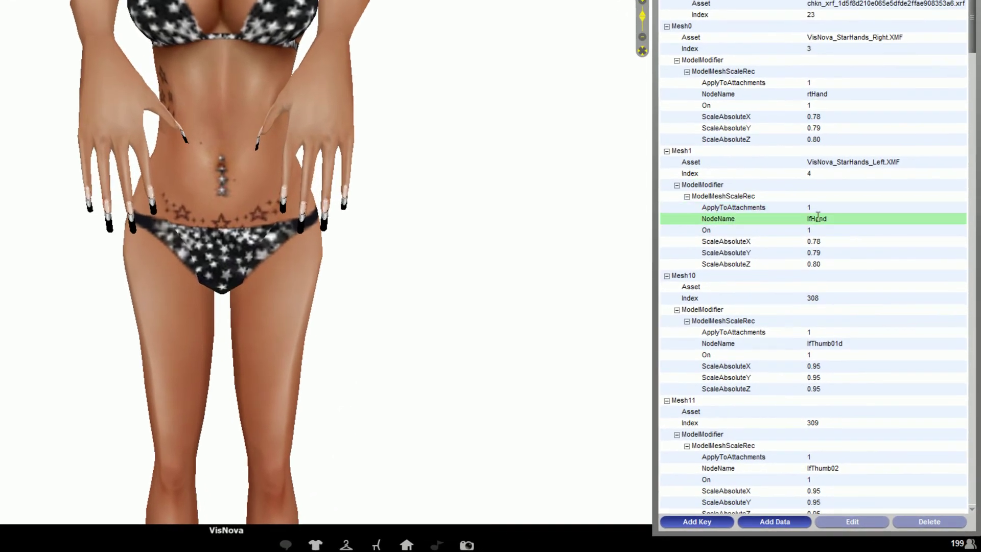
pyautogui.click(821, 227)
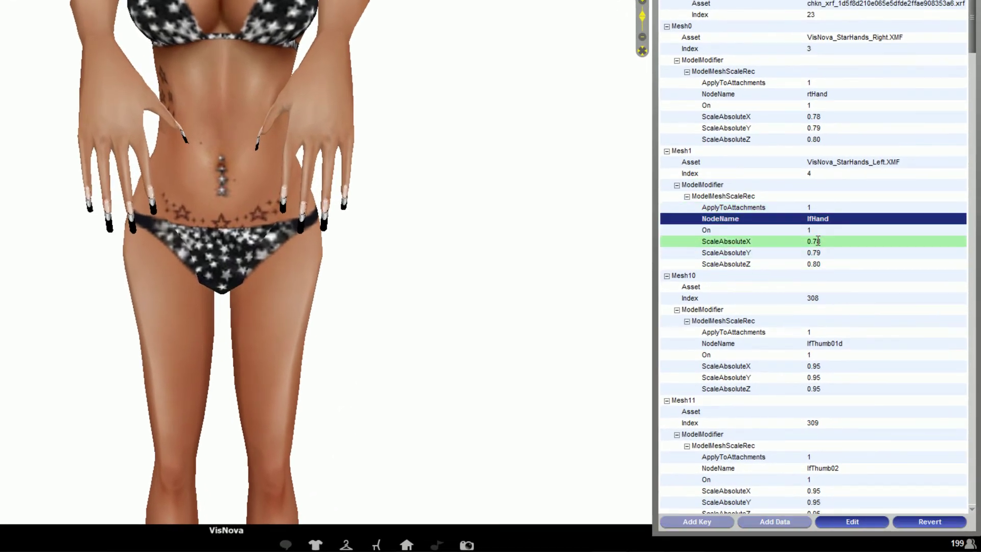
pyautogui.click(819, 242)
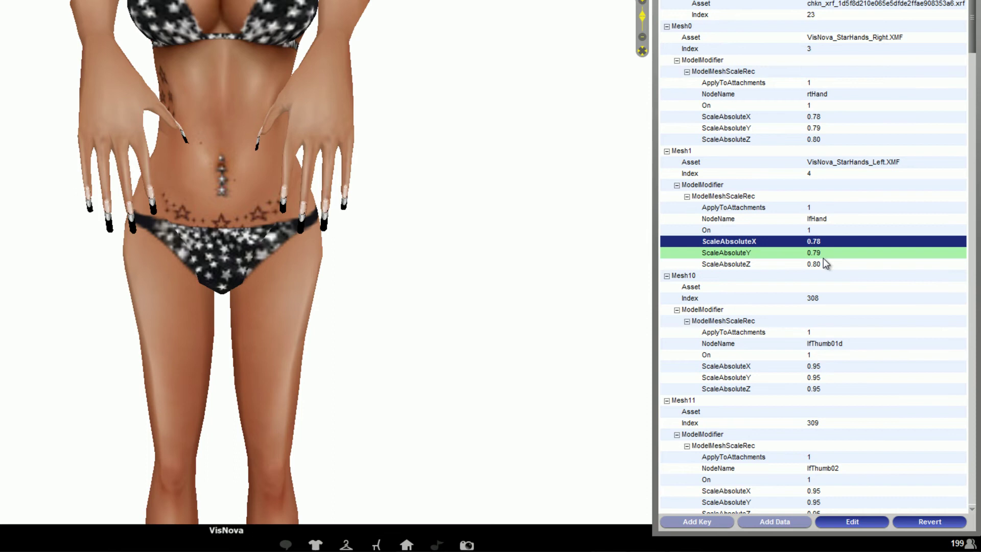
pyautogui.click(821, 261)
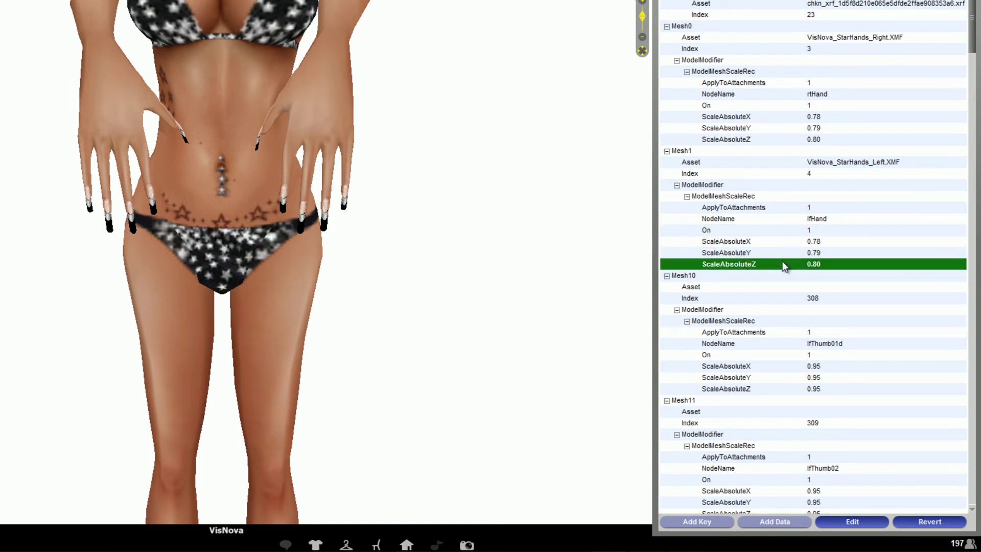
# - Change Mesh1 lfHand's ScaleAbsoluteZ from 0.80 to 0.65
pyautogui.click(852, 523)
pyautogui.click(848, 521)
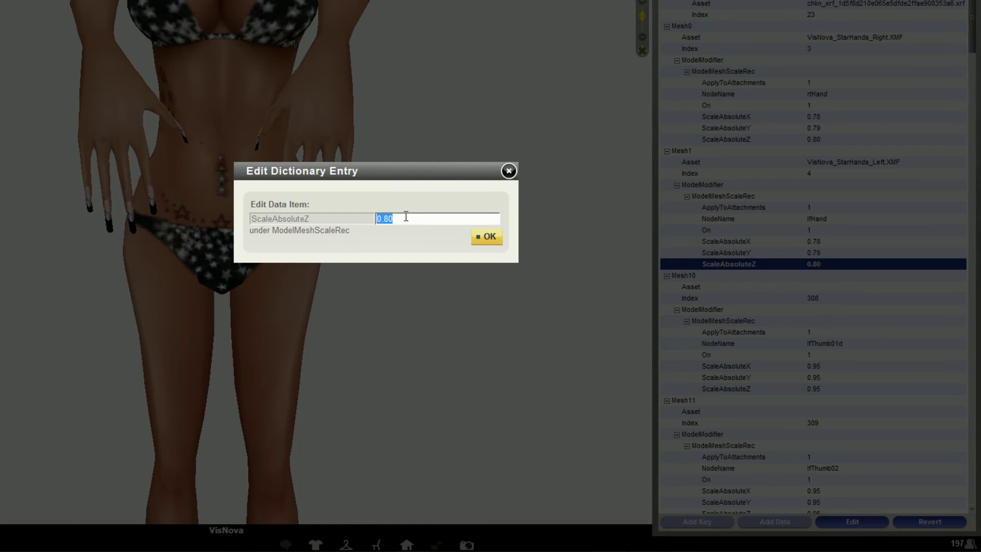
pyautogui.moveTo(405, 217); pyautogui.dragTo(379, 219)
pyautogui.write('.65')
pyautogui.click(482, 237)
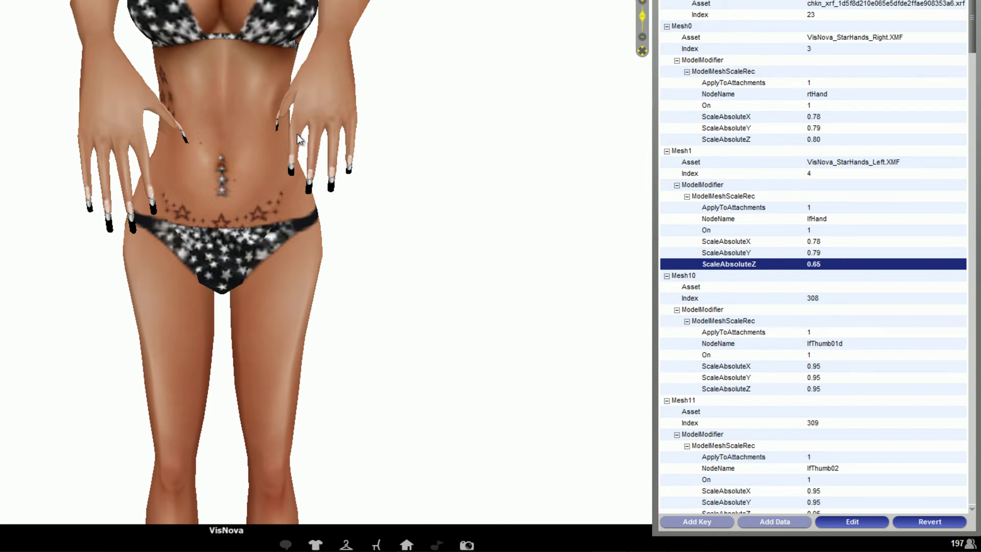
# - Set Mesh13 lfFingerIndex01's ScaleAbsoluteZ to 1.3
pyautogui.click(864, 346)
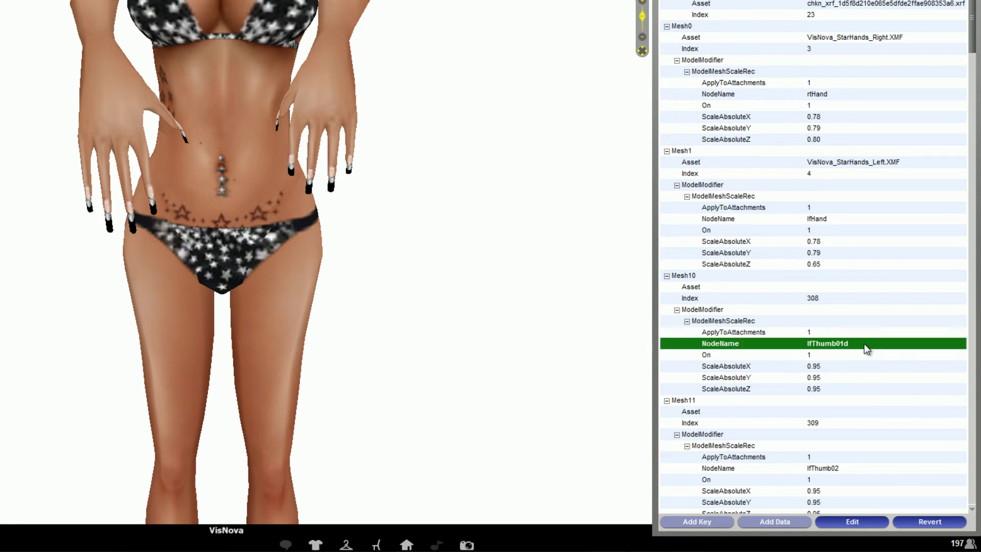
pyautogui.scroll(-10, 863, 343)
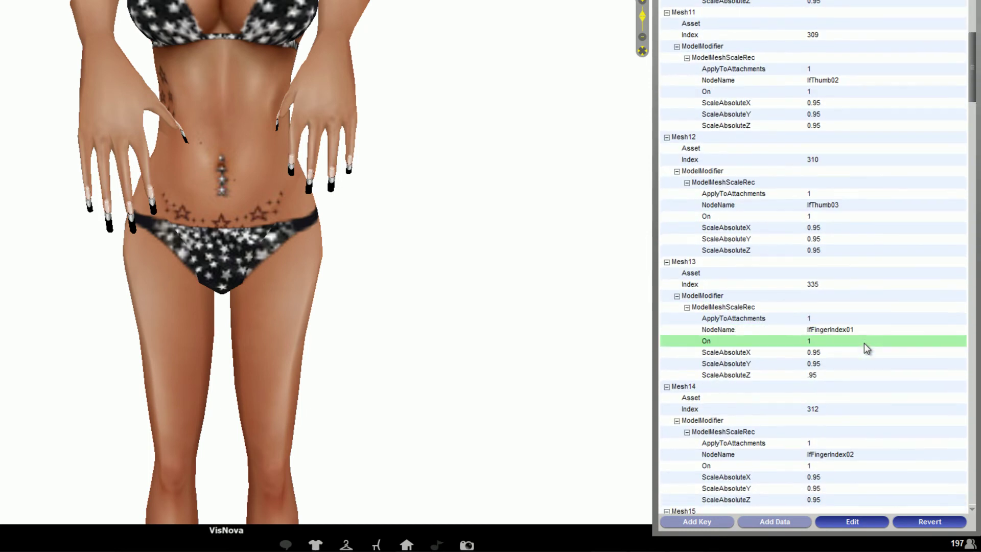
pyautogui.click(854, 330)
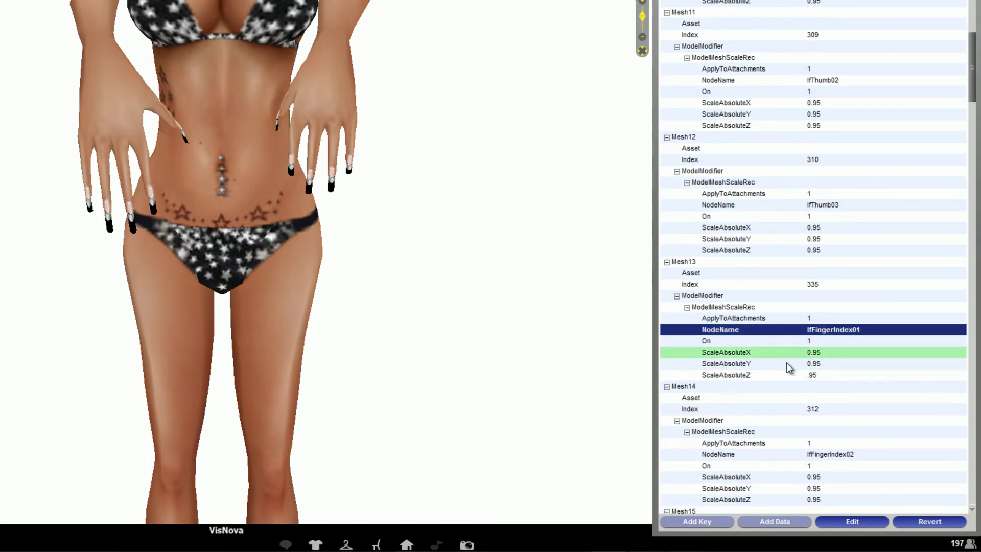
pyautogui.click(824, 375)
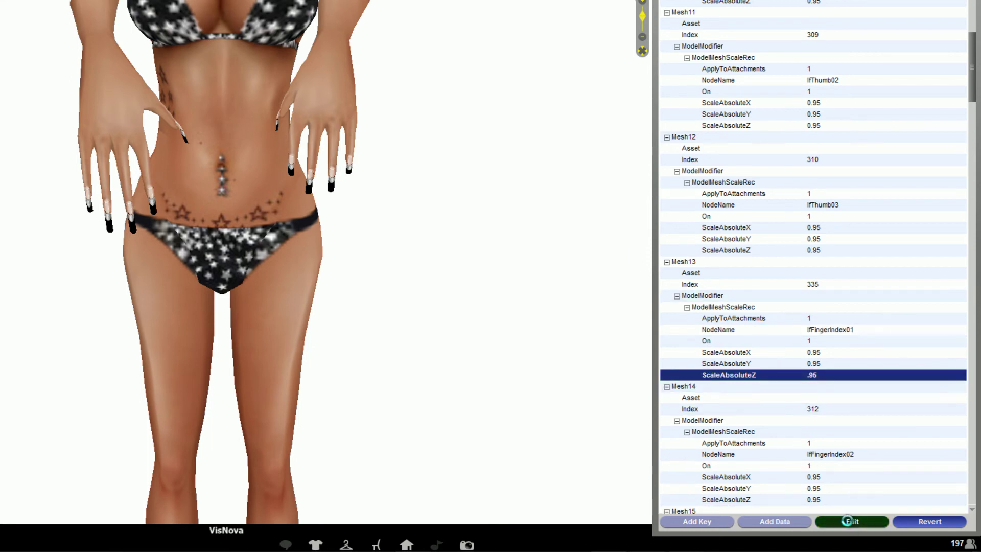
pyautogui.click(851, 521)
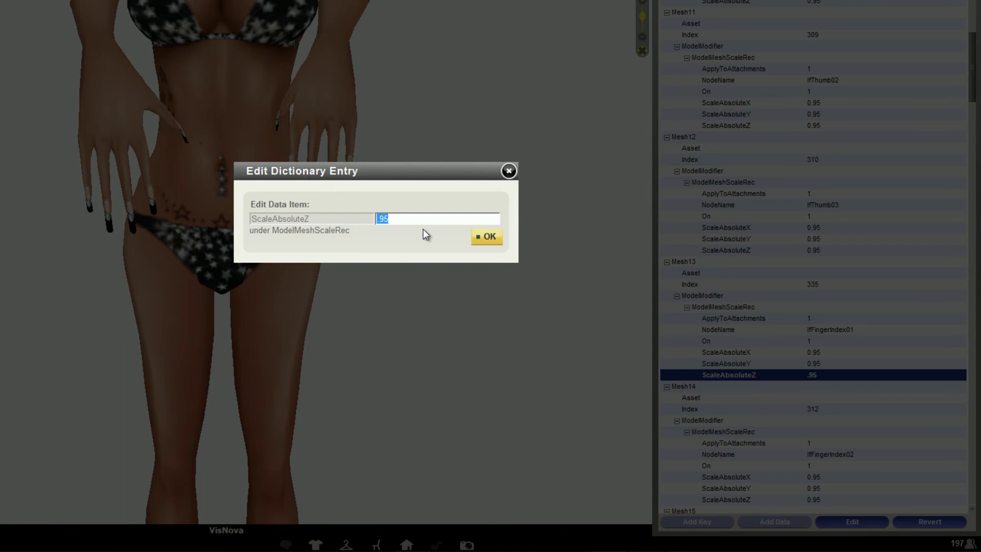
pyautogui.write('1.3')
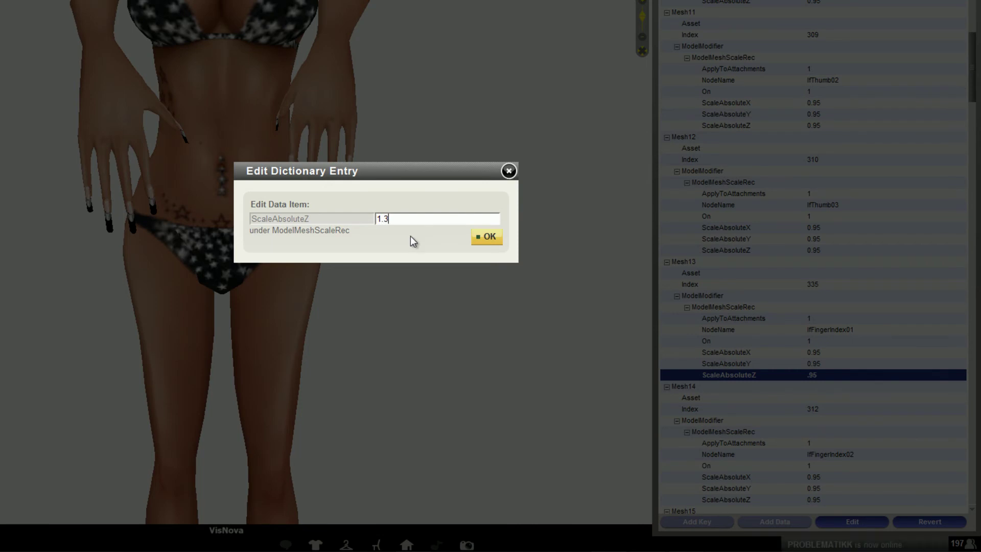
pyautogui.click(480, 237)
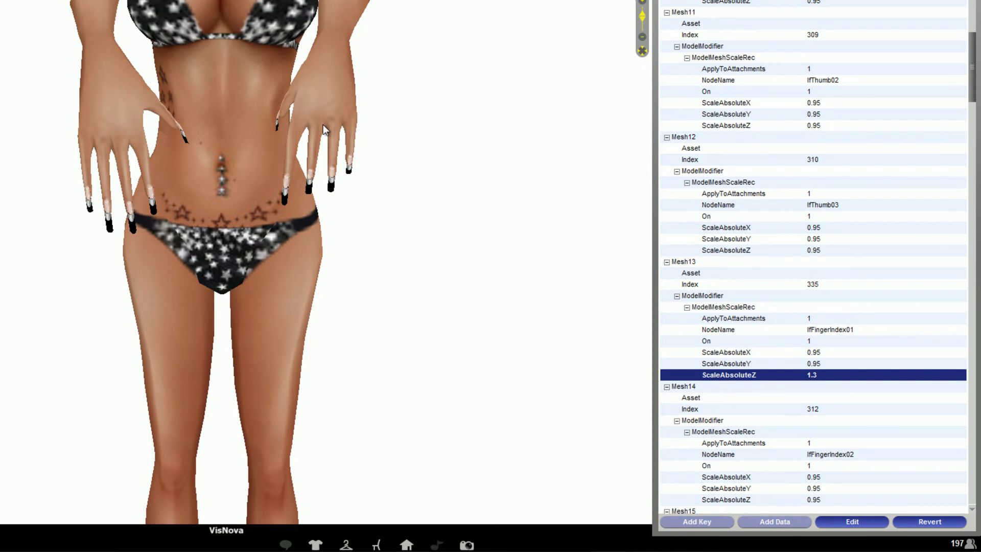
# - Set Mesh16 lfFingerMiddle01's ScaleAbsoluteZ to 1.2
pyautogui.click(783, 397)
pyautogui.scroll(-3, 782, 397)
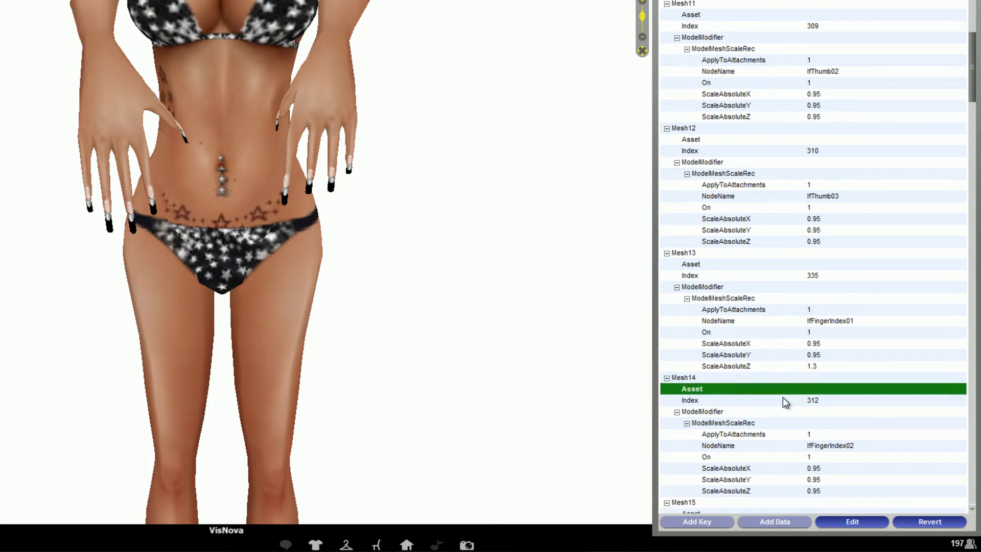
pyautogui.scroll(-6, 783, 397)
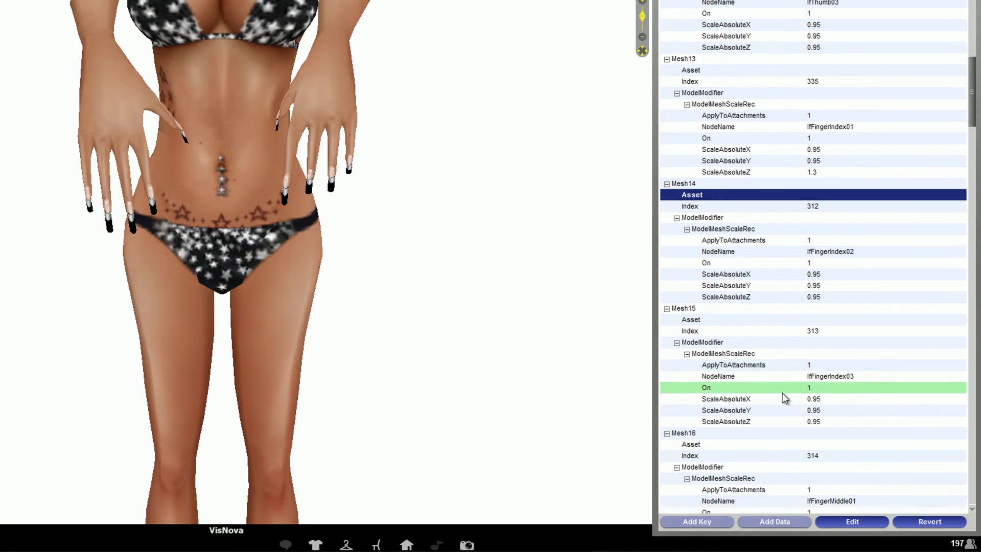
pyautogui.click(792, 418)
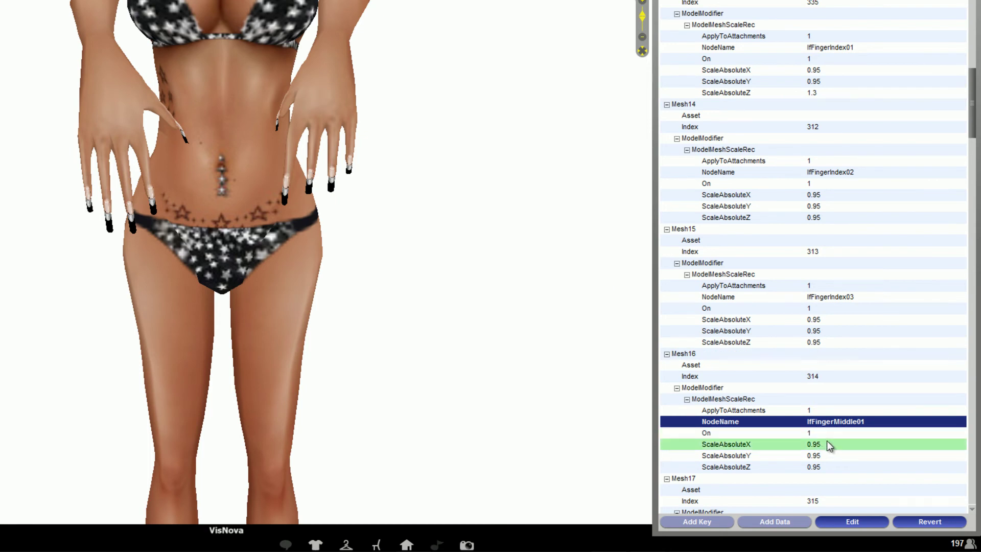
pyautogui.click(812, 466)
pyautogui.click(846, 522)
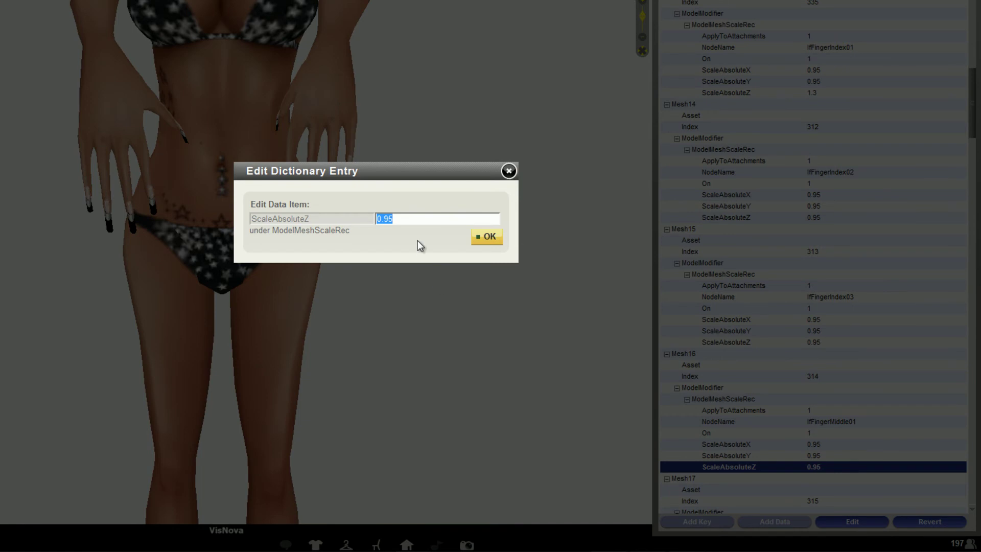
pyautogui.write('1.2')
pyautogui.click(486, 238)
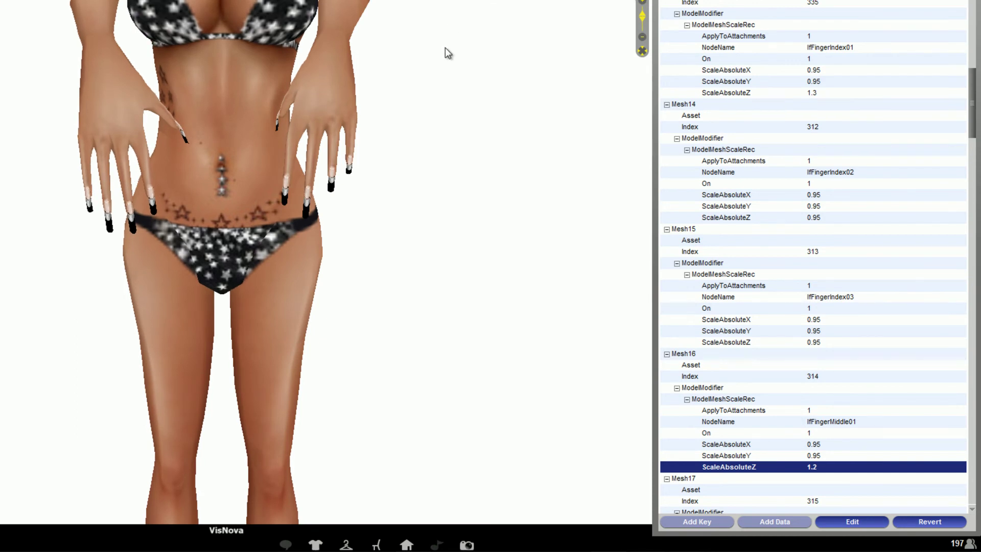
# - Set Mesh19 lfFingerRing01's ScaleAbsoluteZ to 1.1, leaving its node name unchanged
pyautogui.scroll(-10, 756, 397)
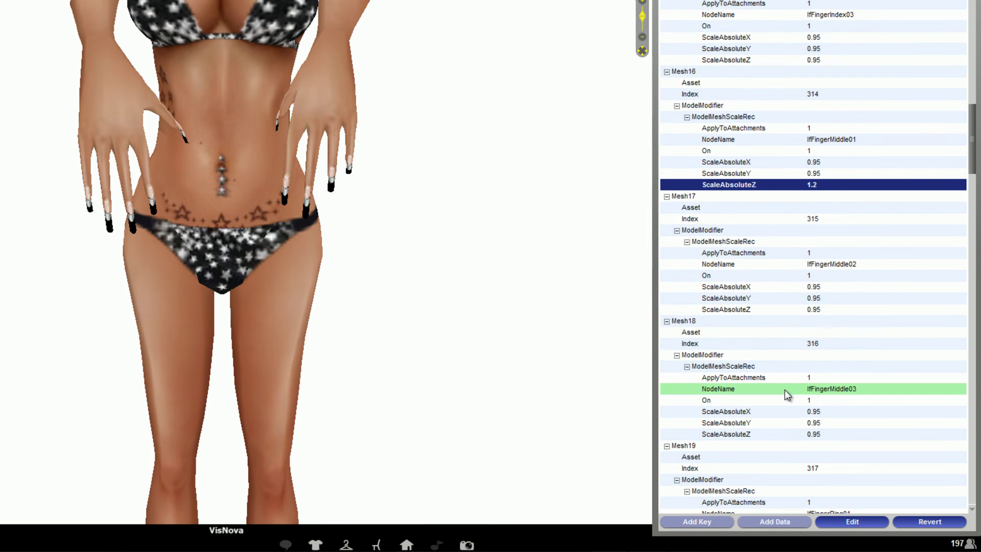
pyautogui.scroll(-1, 788, 394)
pyautogui.click(788, 417)
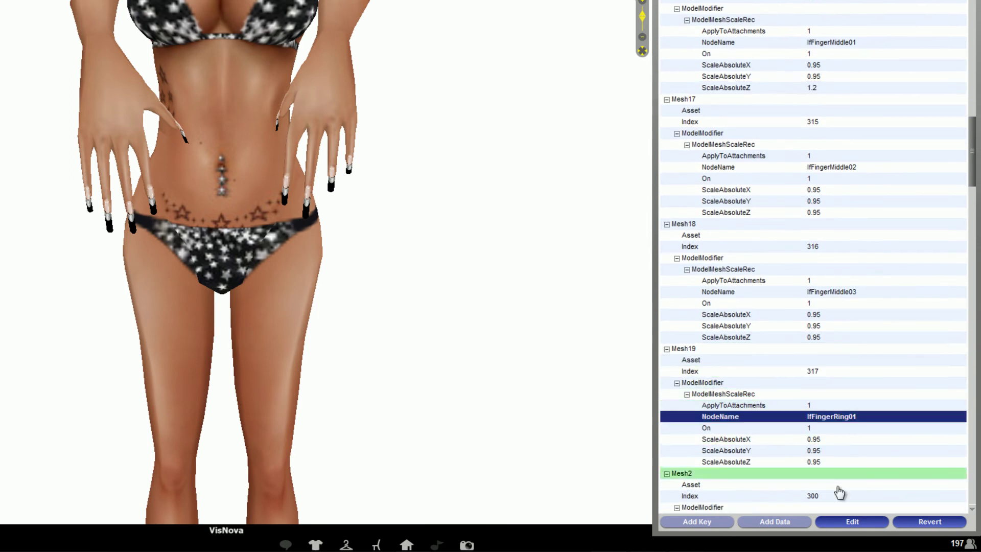
pyautogui.click(860, 523)
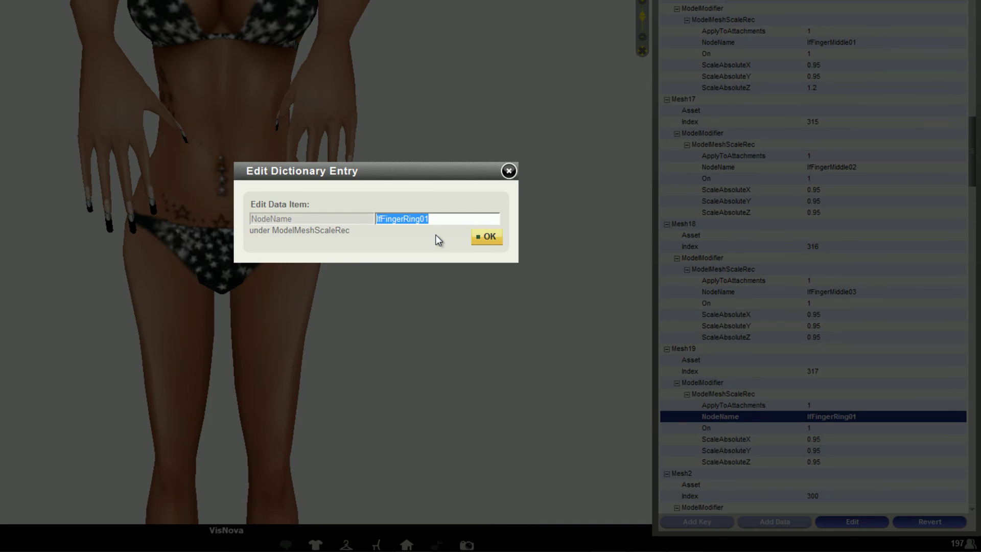
pyautogui.click(509, 171)
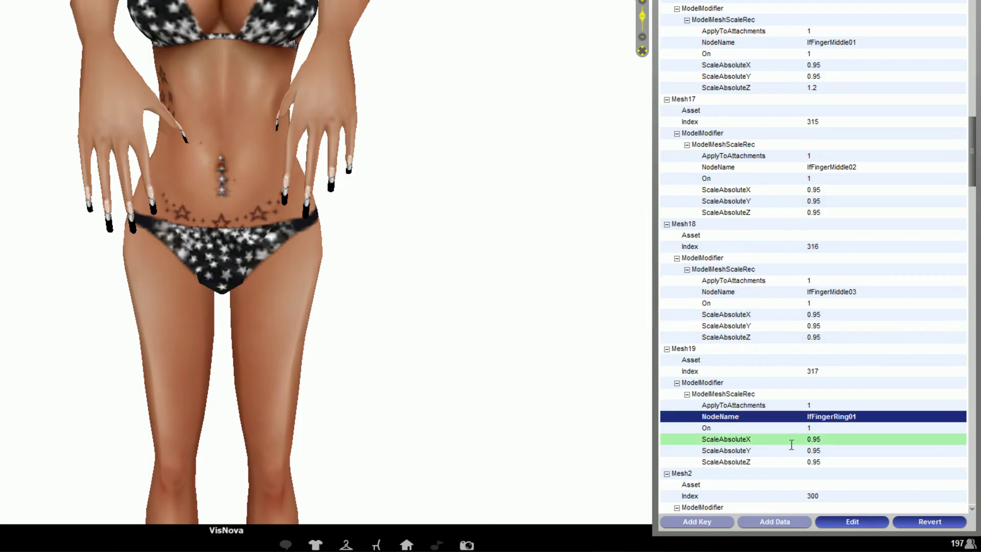
pyautogui.click(820, 462)
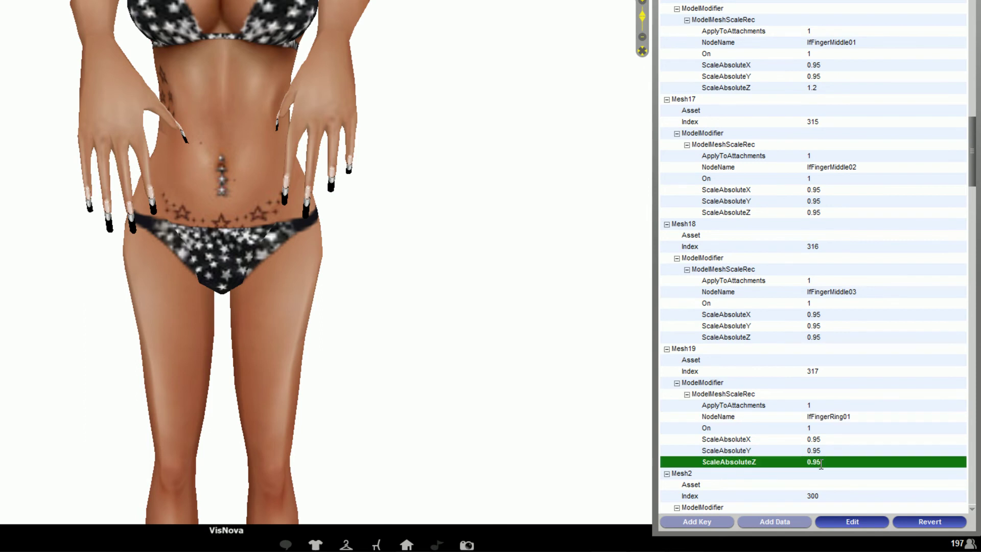
pyautogui.click(857, 521)
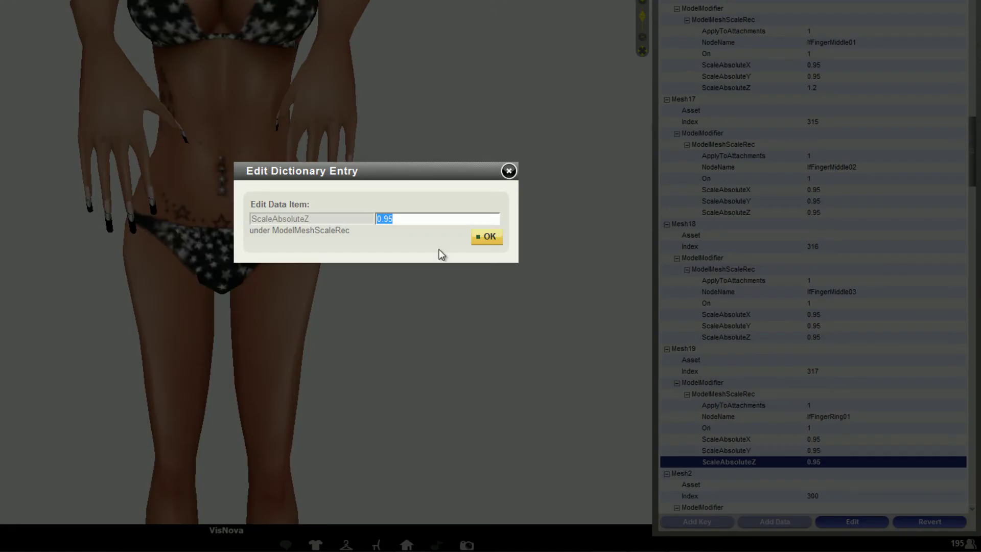
pyautogui.write('1.1')
pyautogui.click(487, 236)
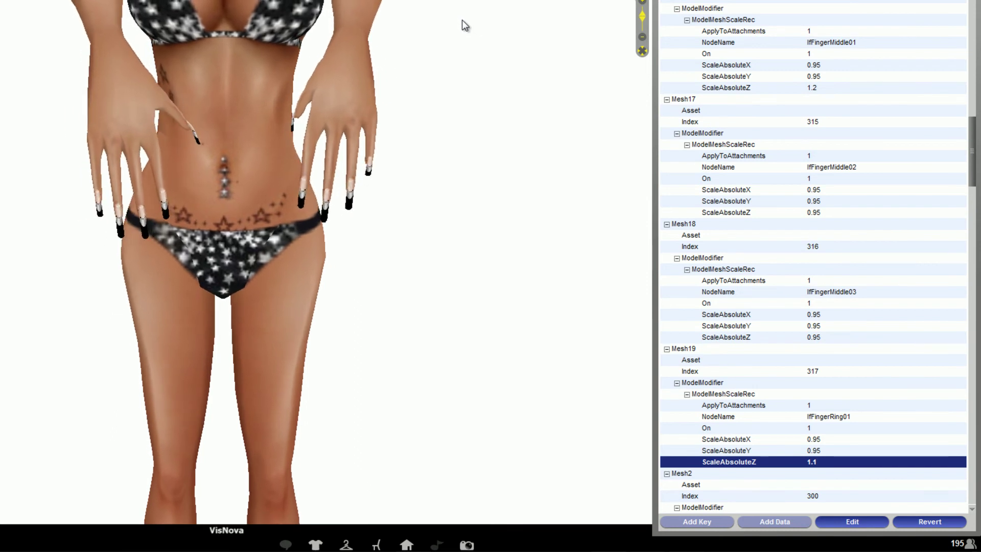
# - Set Mesh21 lfFingerPinky01's ScaleAbsoluteZ to 1.1, leaving its node name unchanged
pyautogui.scroll(-3, 756, 340)
pyautogui.scroll(-5, 777, 363)
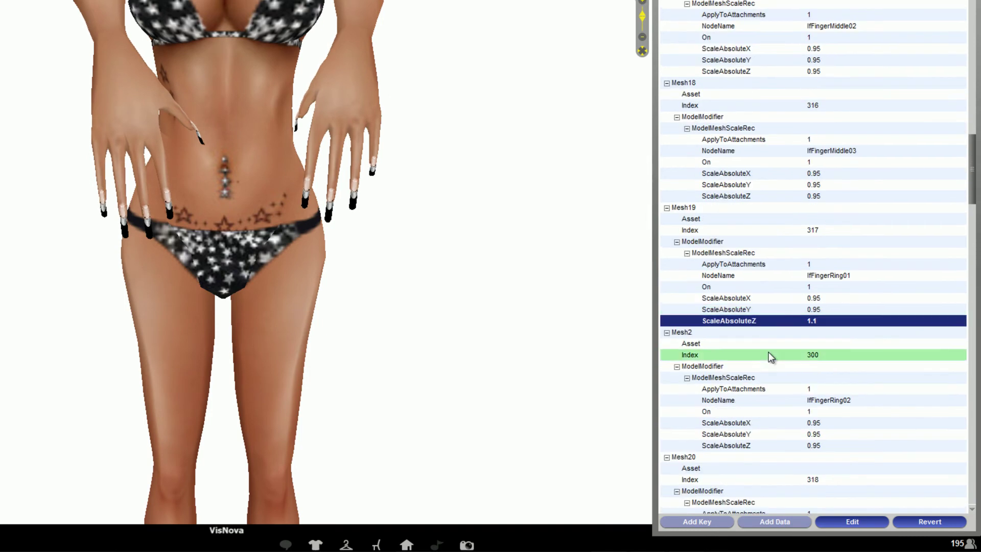
pyautogui.scroll(-3, 782, 373)
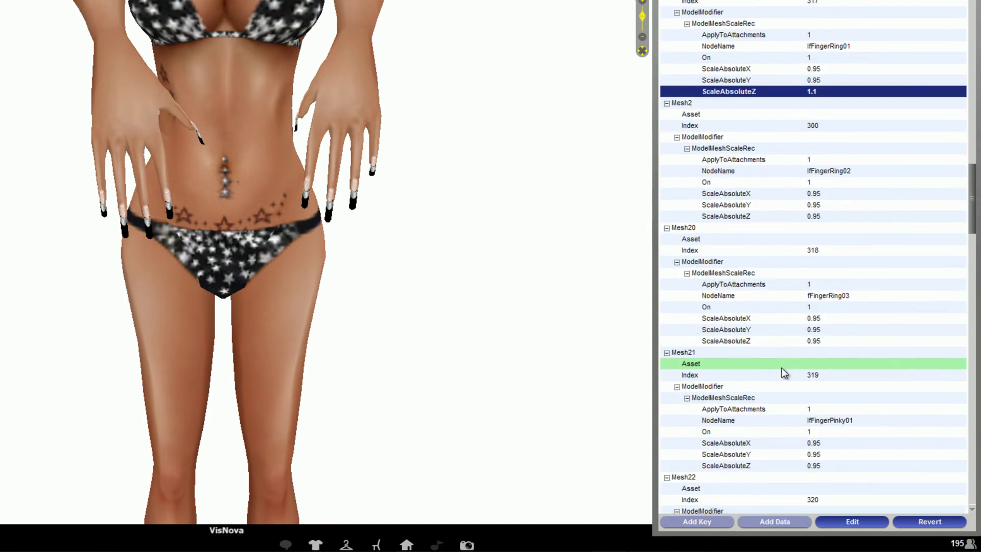
pyautogui.click(797, 412)
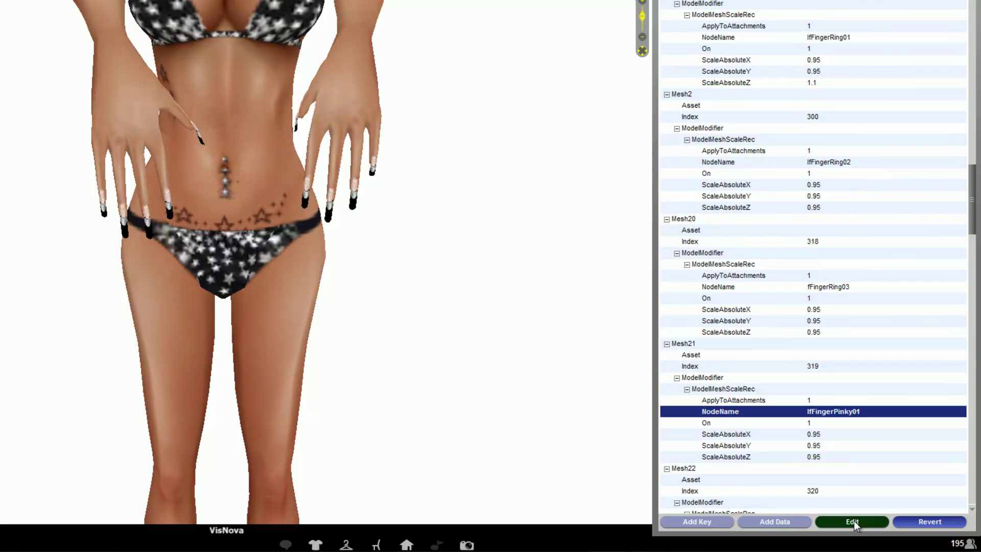
pyautogui.click(854, 521)
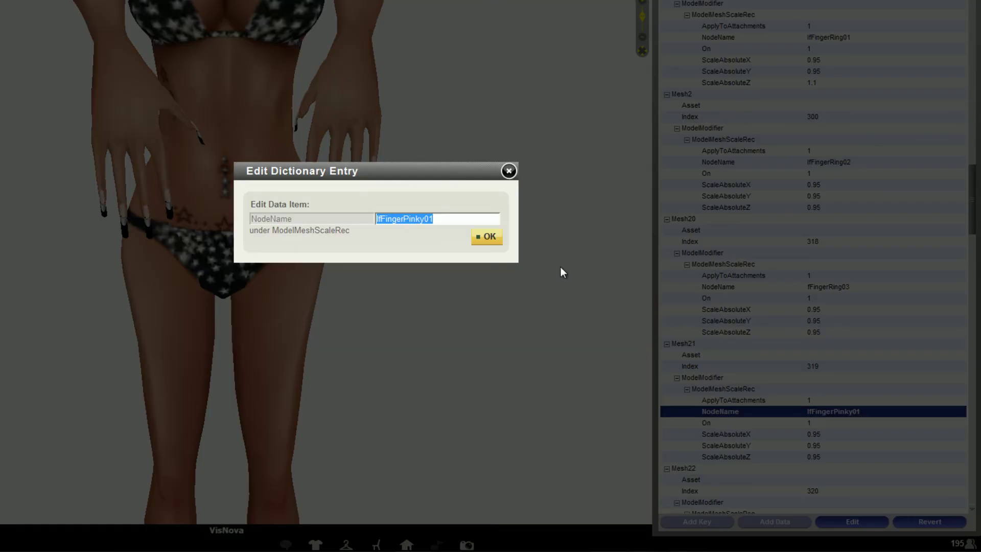
pyautogui.click(508, 170)
pyautogui.click(817, 458)
pyautogui.click(842, 522)
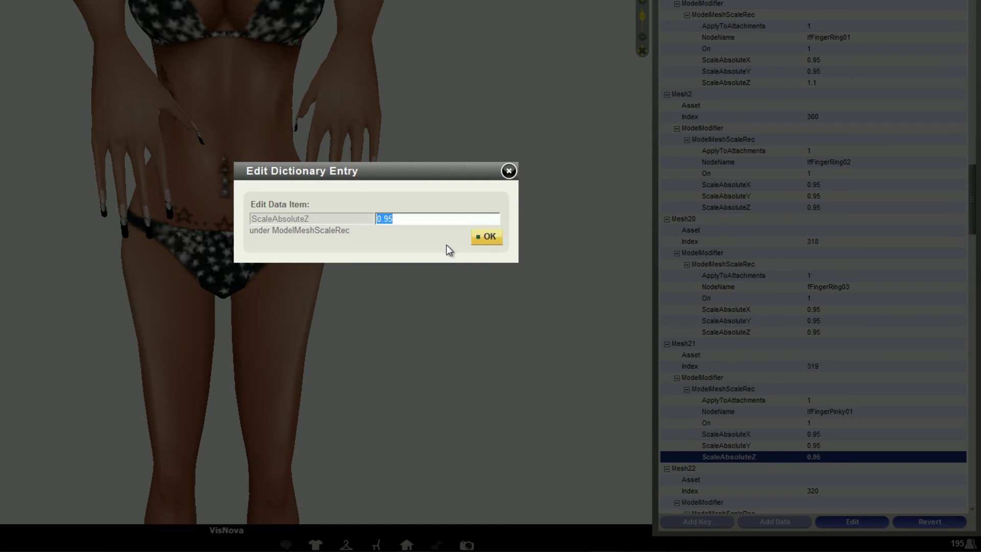
pyautogui.write('1.1')
pyautogui.click(488, 237)
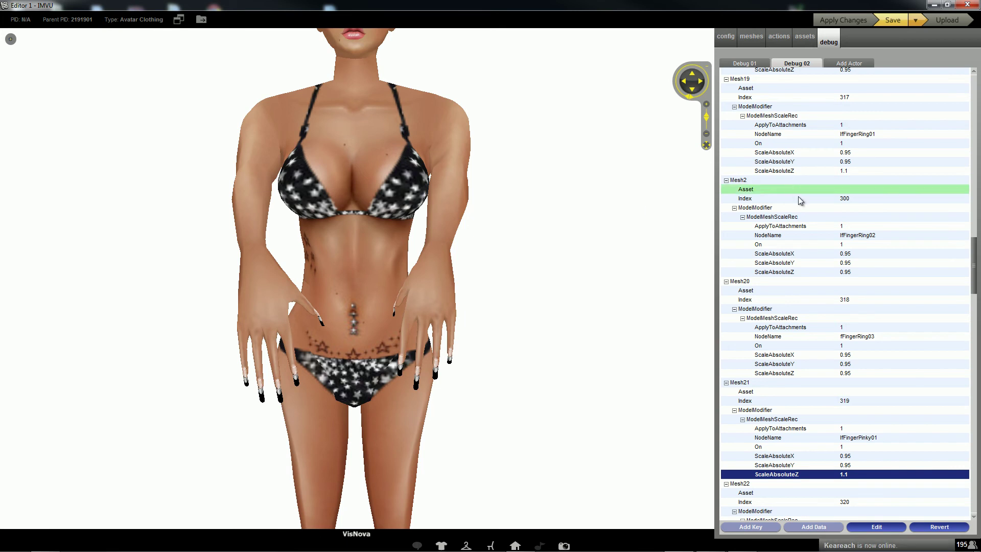
# - Change the left hand's Y scale from 0.79 to 0.65
pyautogui.moveTo(975, 261); pyautogui.dragTo(979, 102)
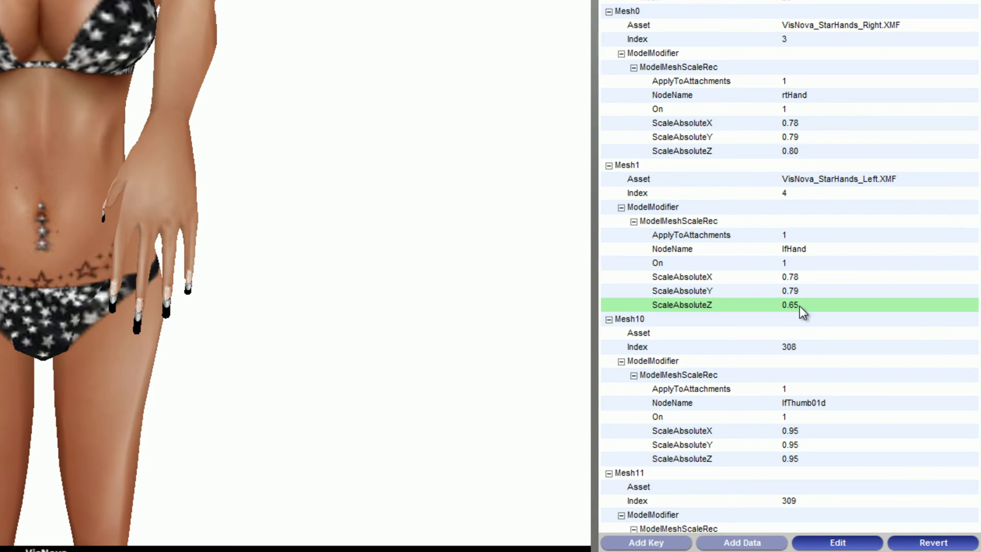
pyautogui.click(799, 306)
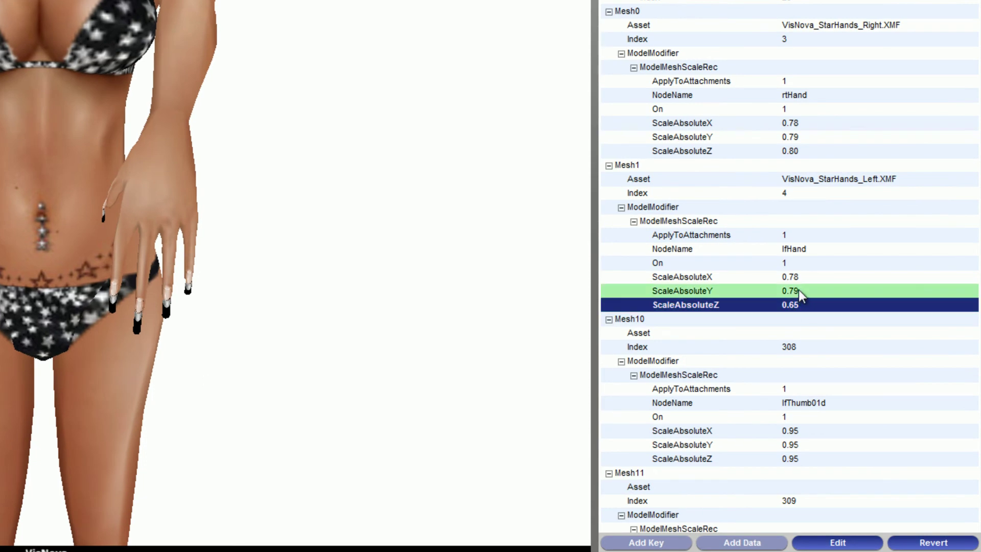
pyautogui.click(799, 290)
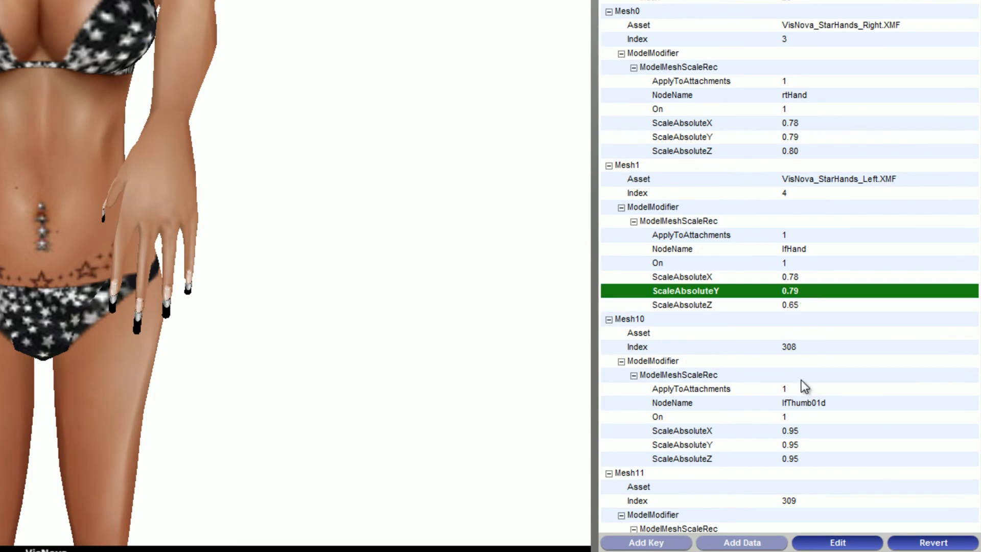
pyautogui.click(838, 543)
pyautogui.click(286, 168)
pyautogui.moveTo(276, 169); pyautogui.dragTo(262, 171)
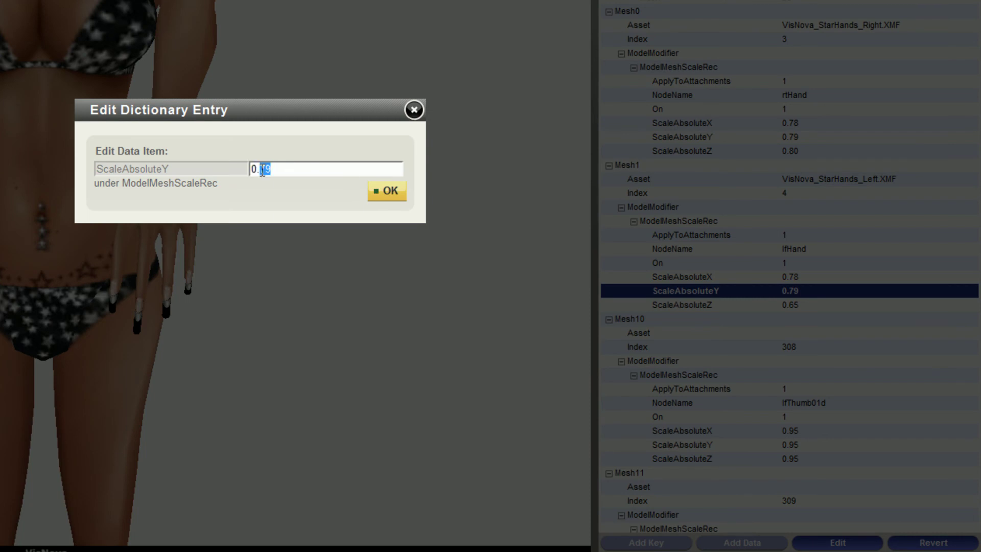
pyautogui.write('65')
pyautogui.click(387, 192)
# - Change the left hand's X scale from 0.78 to 0.65
pyautogui.click(838, 542)
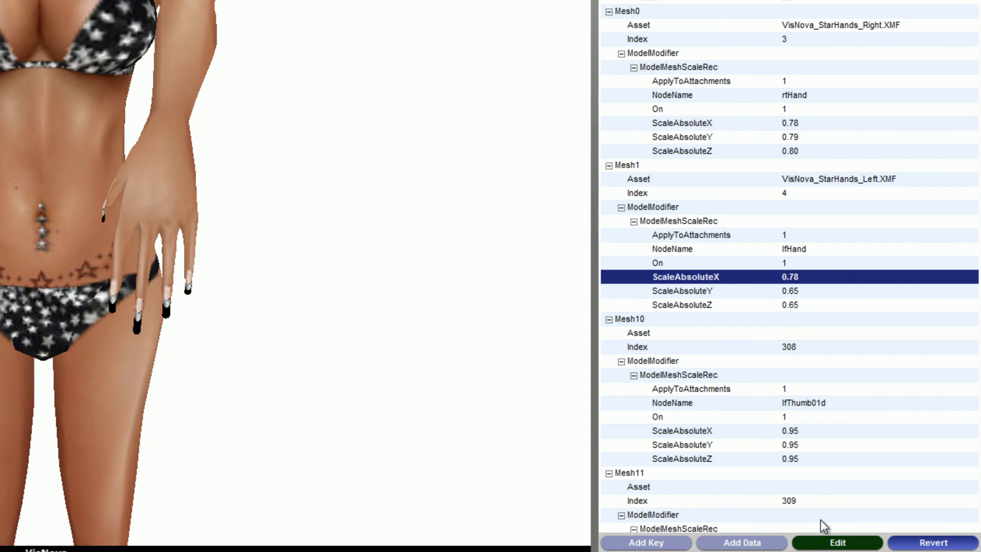
pyautogui.click(286, 168)
pyautogui.moveTo(276, 169); pyautogui.dragTo(263, 171)
pyautogui.write('65')
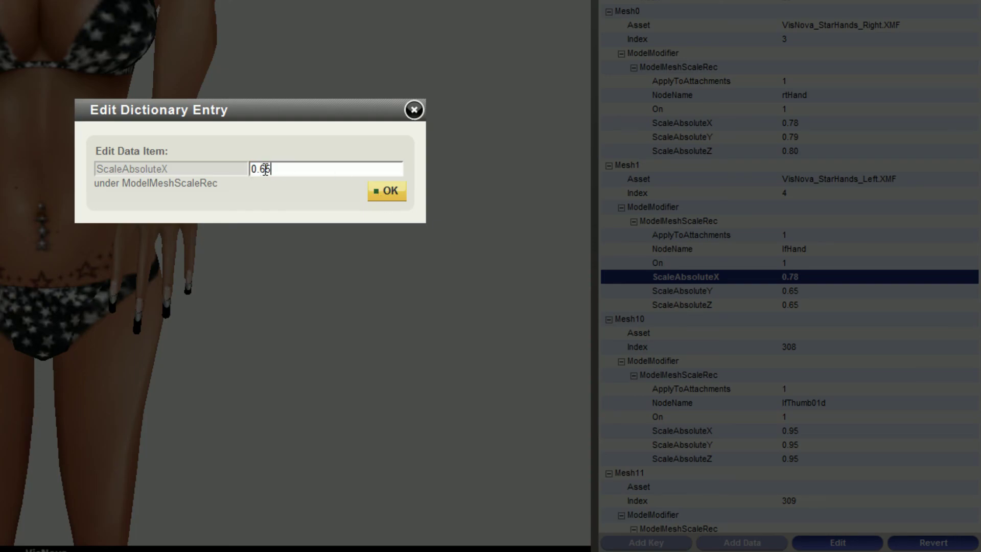
pyautogui.click(376, 197)
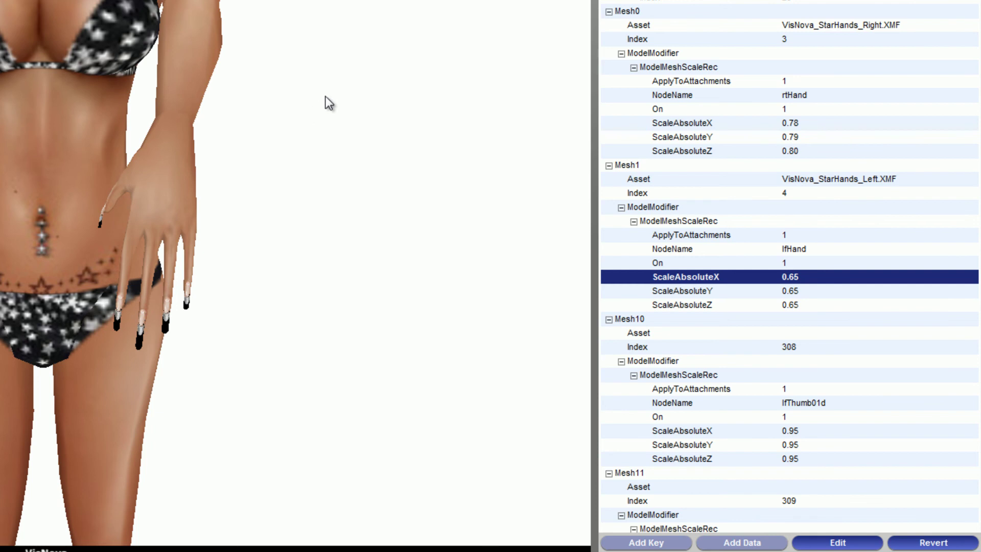
# - Lower the left hand's ScaleAbsoluteZ from 0.65 to 0.50
pyautogui.click(802, 306)
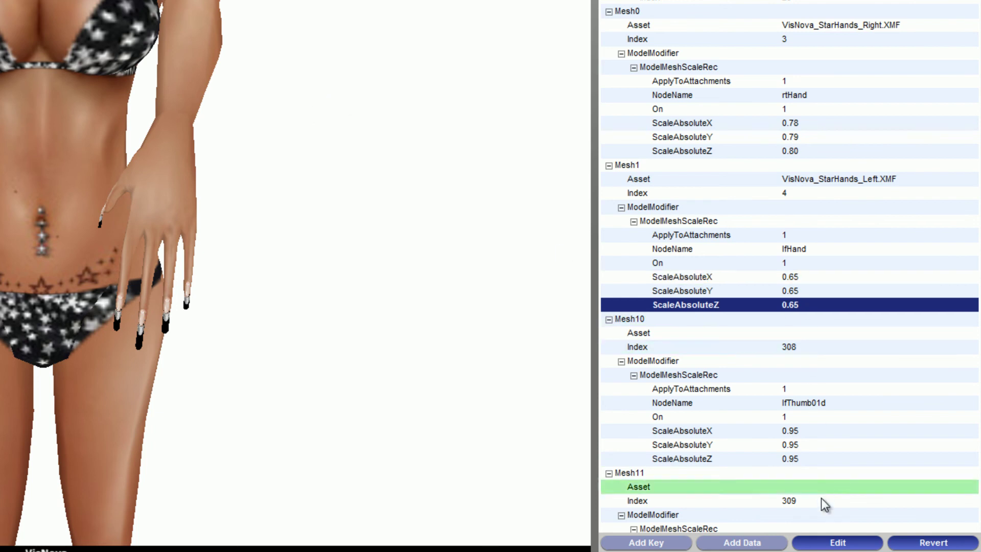
pyautogui.click(838, 543)
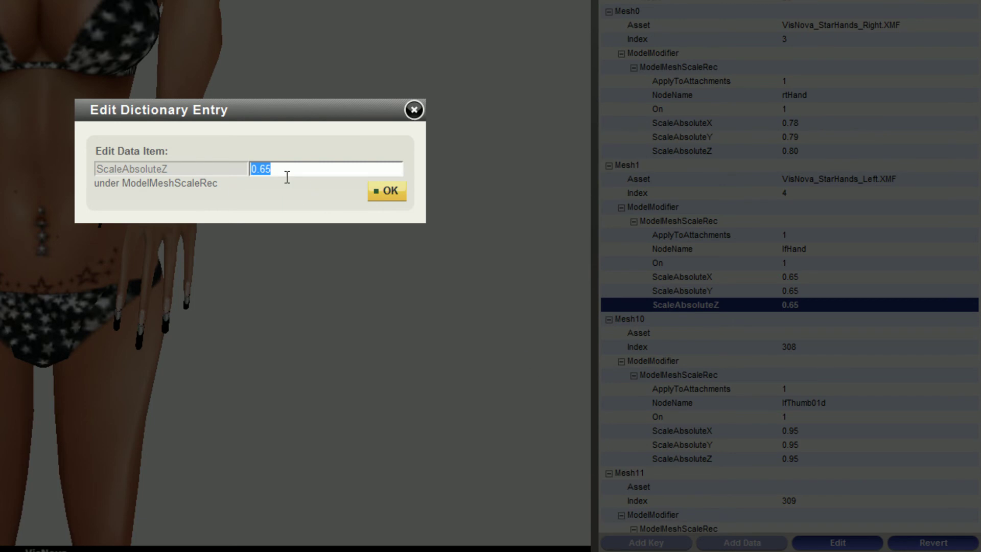
pyautogui.moveTo(273, 169); pyautogui.dragTo(261, 169)
pyautogui.write('50')
pyautogui.click(394, 197)
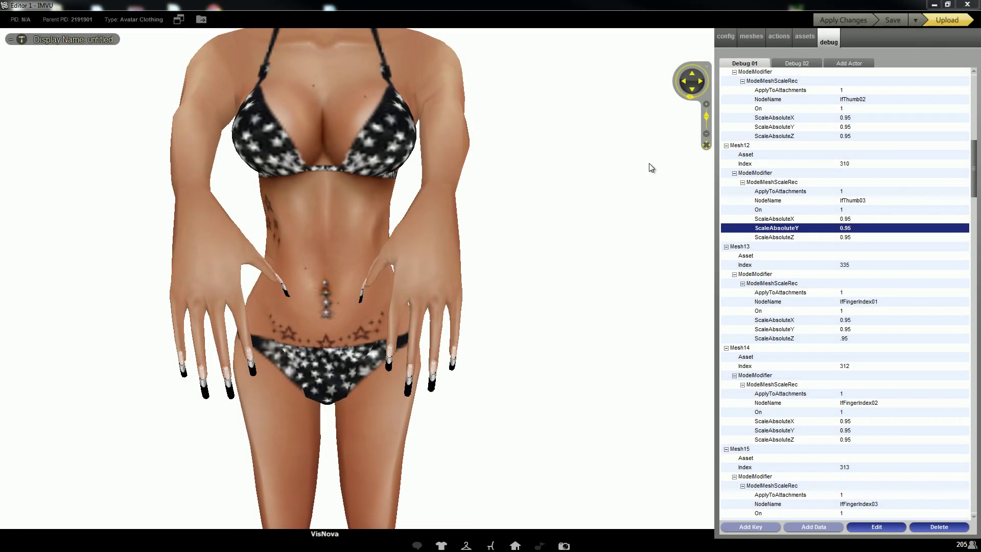
# - Check the lfThumb03 ScaleAbsolute X, Y and Z rows of Mesh12 in the debug tree
pyautogui.click(782, 219)
pyautogui.click(783, 228)
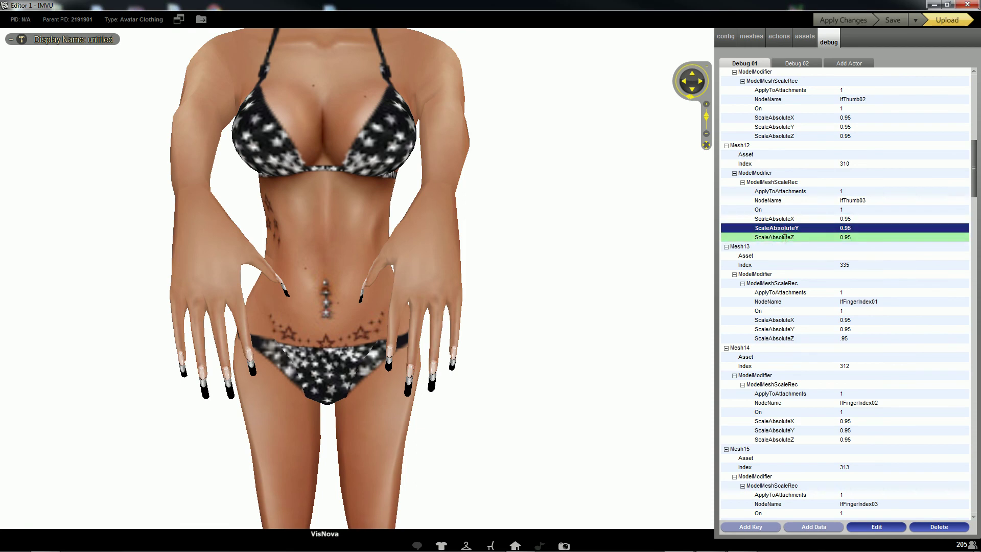
pyautogui.click(785, 238)
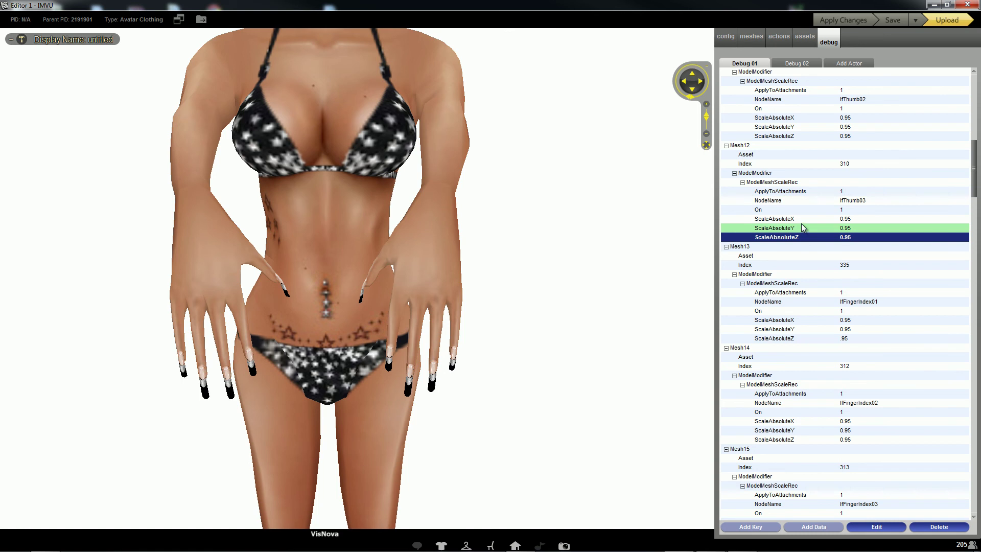
pyautogui.click(851, 219)
pyautogui.click(852, 236)
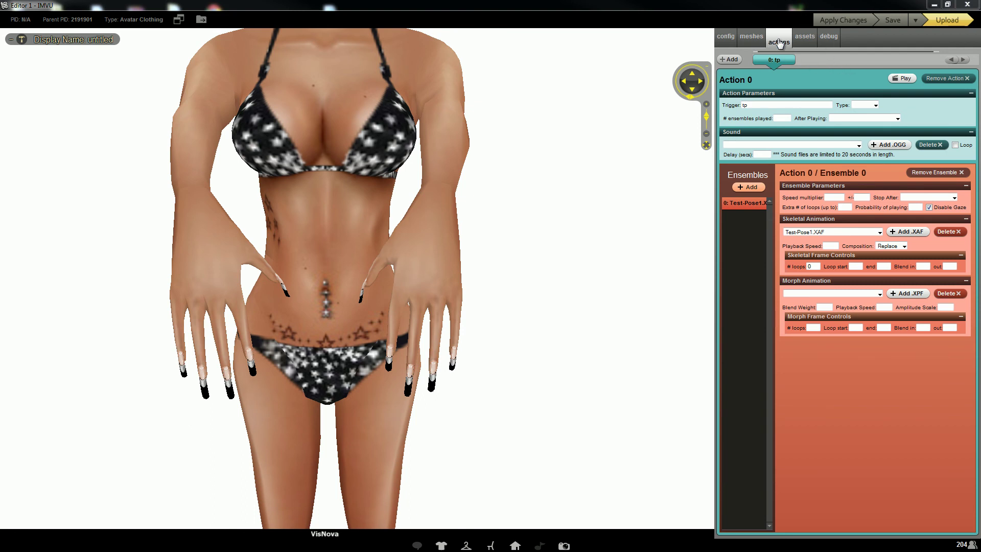
# - Add Action 1 with Disable Gaze ticked and its composition set to Replace
pyautogui.click(729, 60)
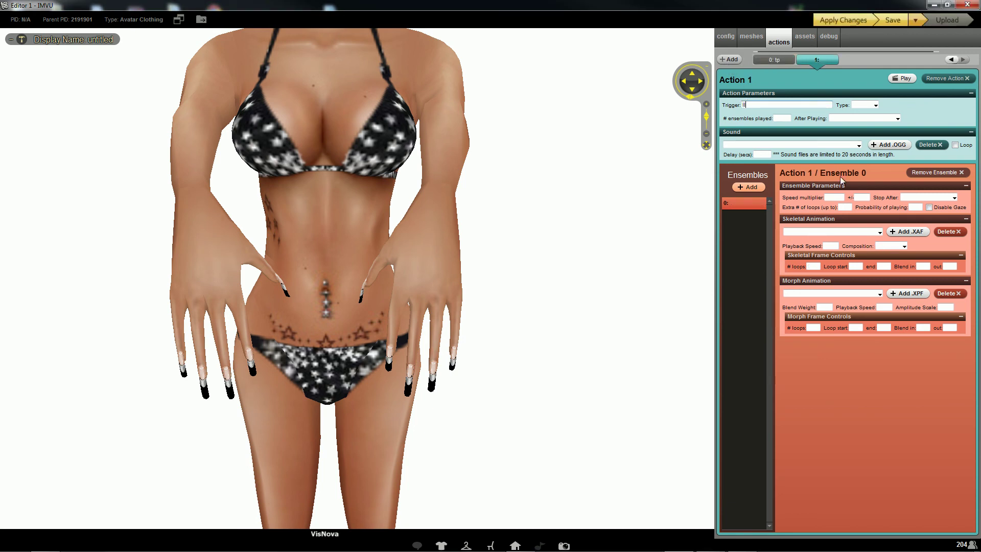
pyautogui.click(929, 207)
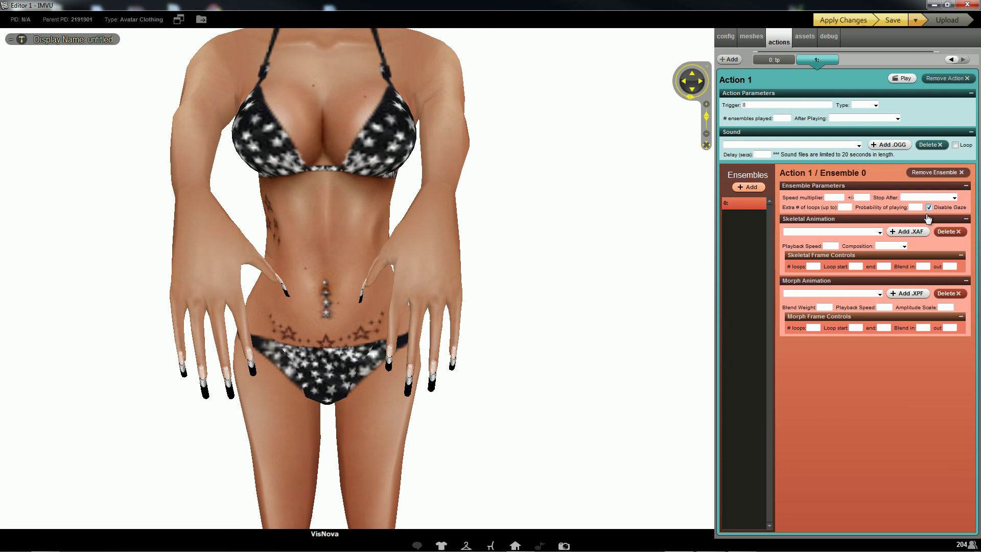
pyautogui.click(904, 247)
pyautogui.click(884, 266)
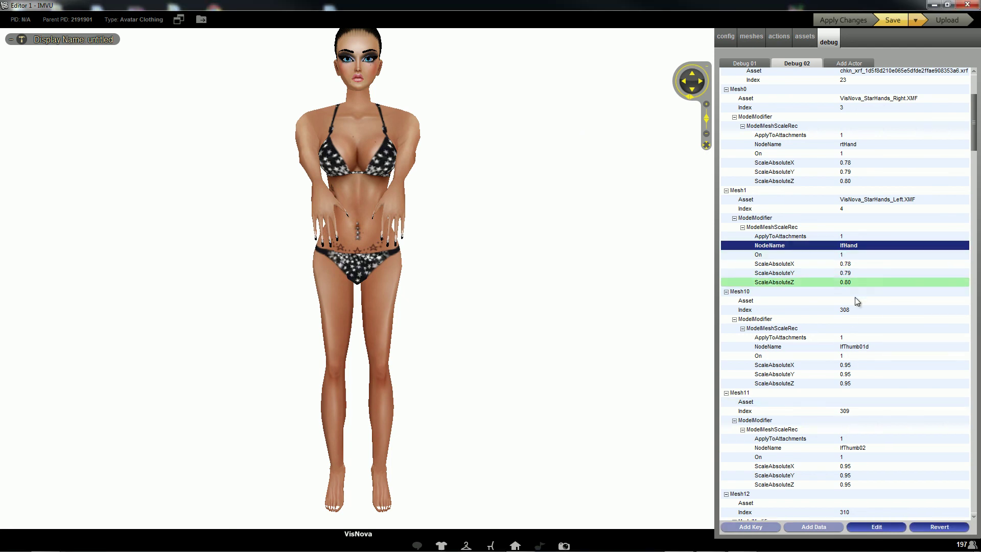
# - Change Mesh1's NodeName from lfHand to lfThigh and apply the changes to the avatar
pyautogui.click(874, 526)
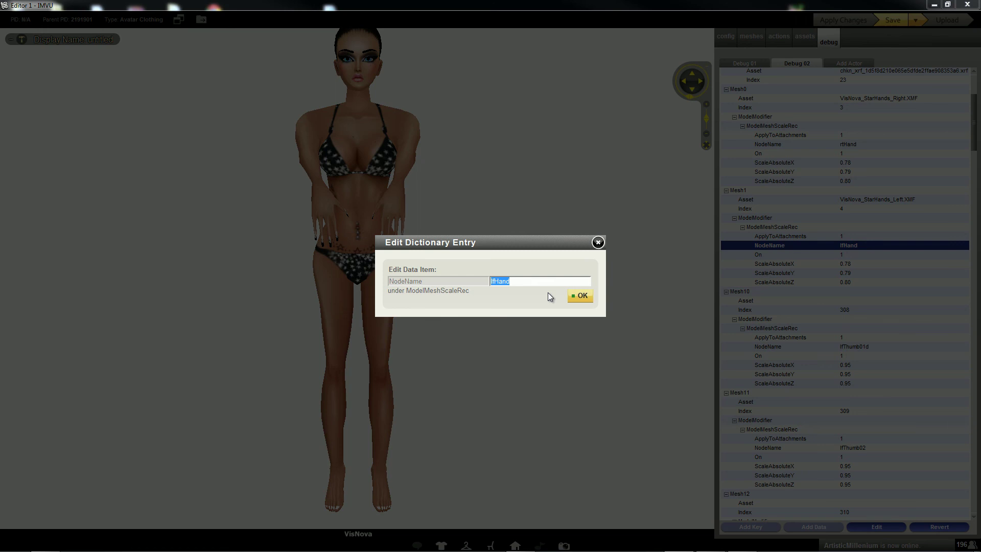
pyautogui.click(512, 281)
pyautogui.write('Thigh')
pyautogui.click(580, 295)
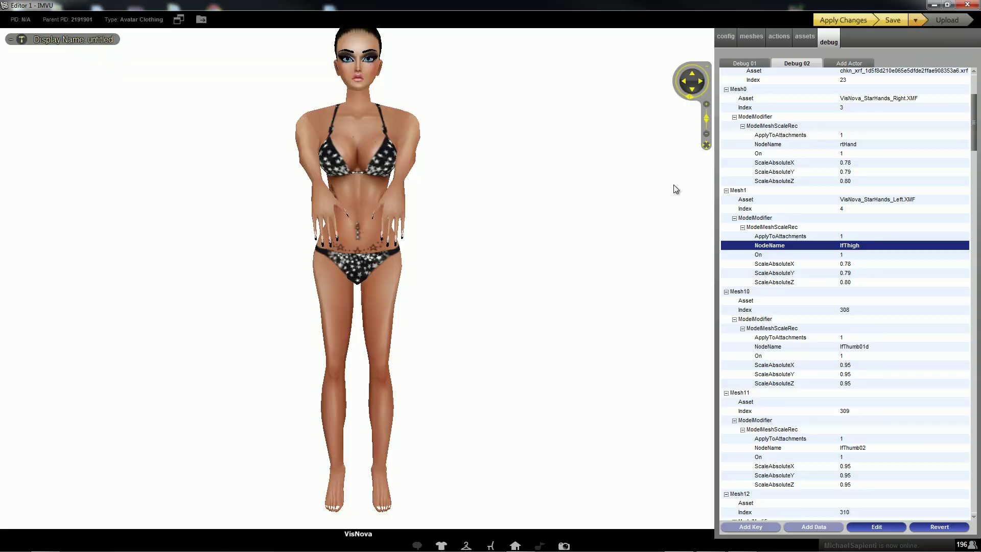
pyautogui.click(830, 21)
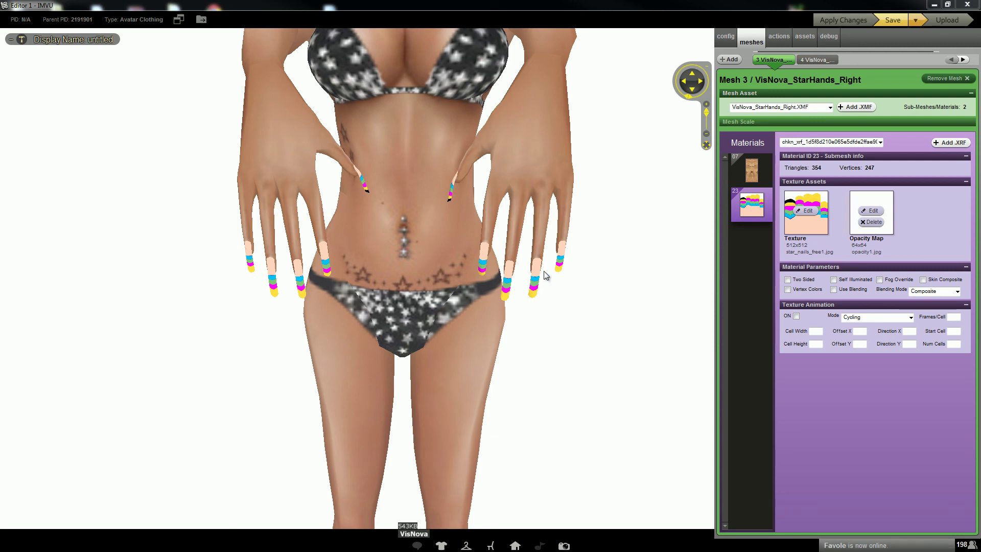
# - Start replacing the nail texture image, then cancel the picker without choosing a file
pyautogui.click(806, 212)
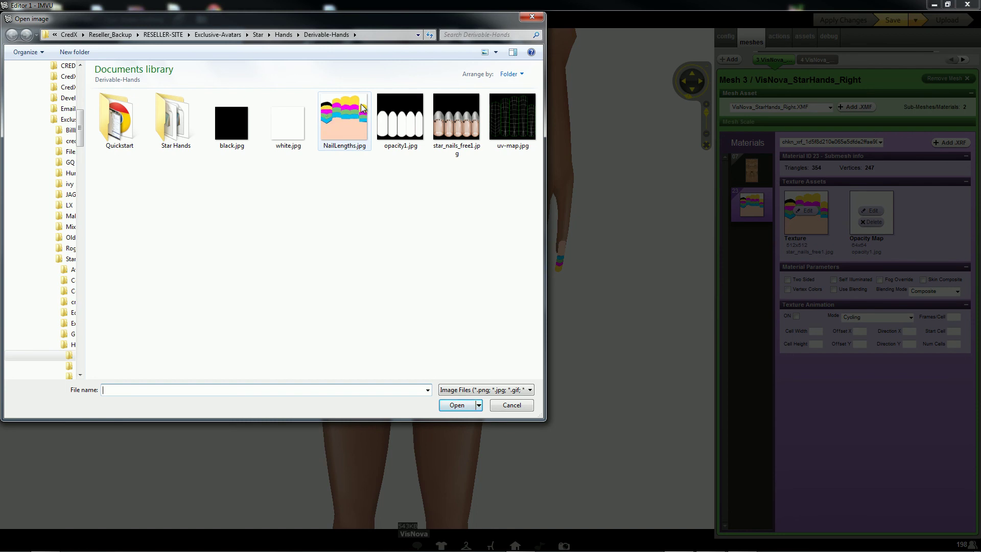
pyautogui.click(529, 20)
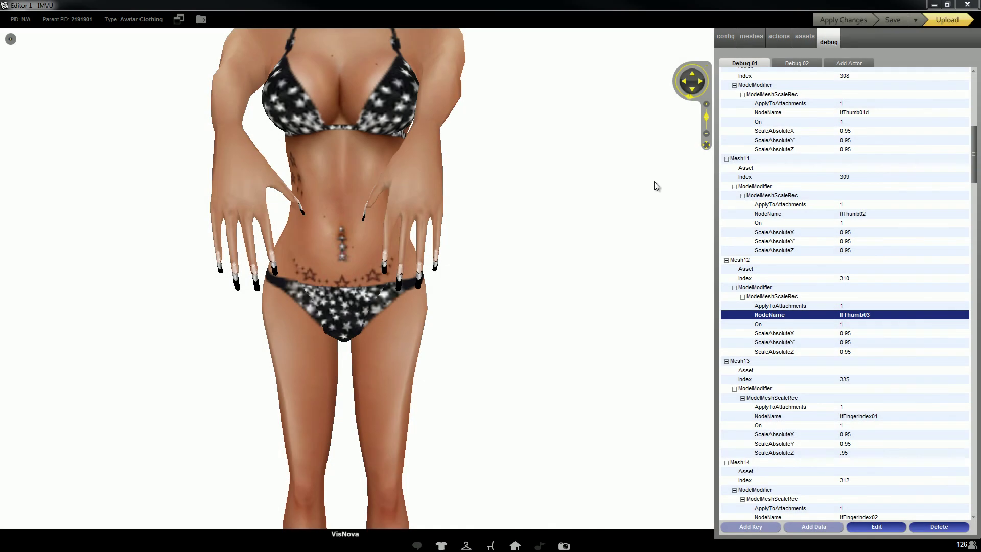
# - Blank out Mesh11's node name lfThumb02
pyautogui.click(795, 213)
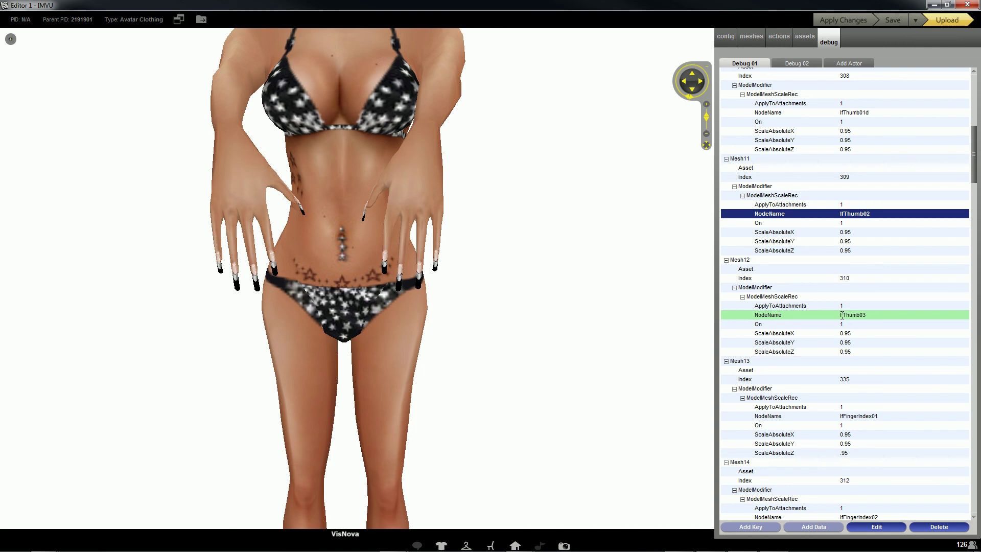
pyautogui.click(840, 216)
pyautogui.click(840, 216)
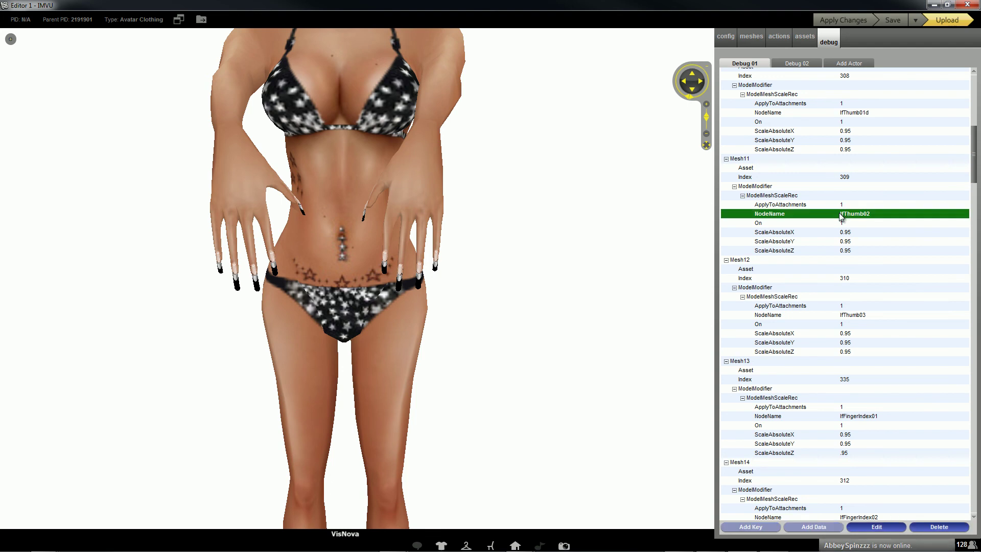
pyautogui.click(870, 528)
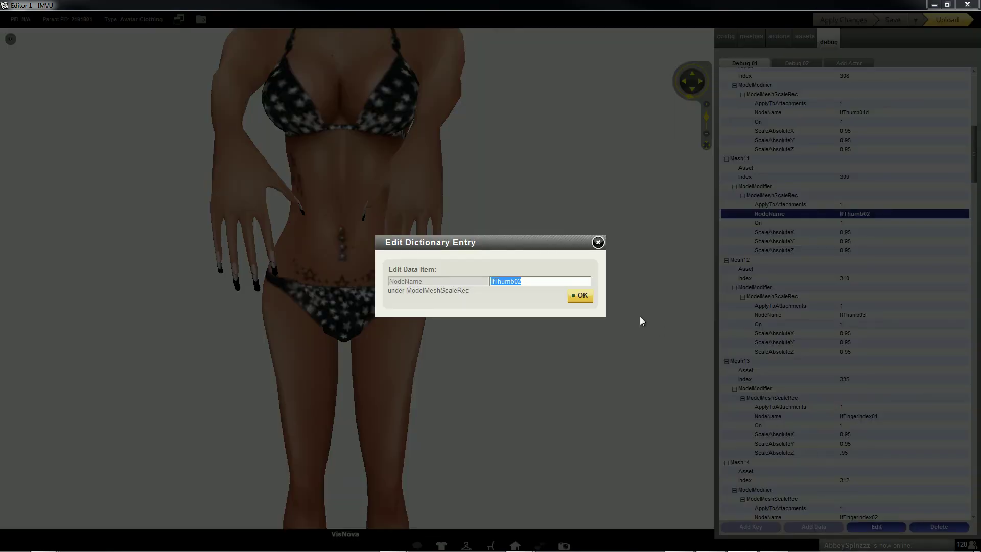
pyautogui.click(532, 283)
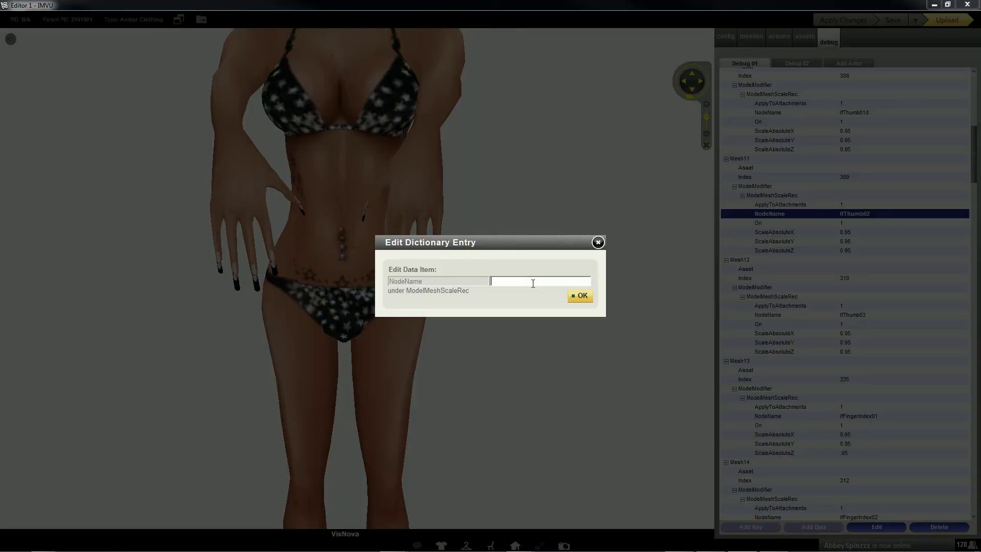
pyautogui.click(581, 296)
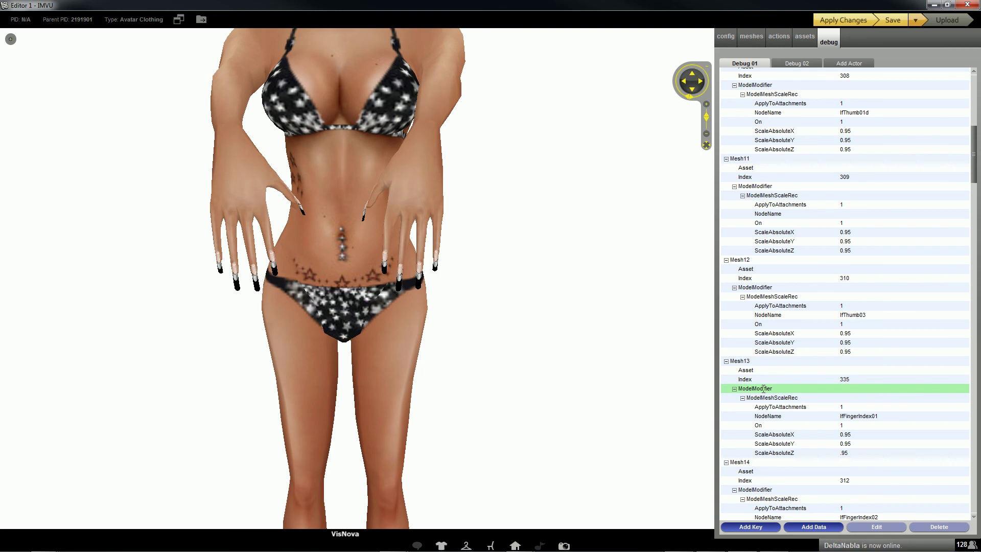
# - Blank out Mesh13's node name lfFingerIndex01, then review the Mesh1 and Mesh0 node names
pyautogui.click(776, 418)
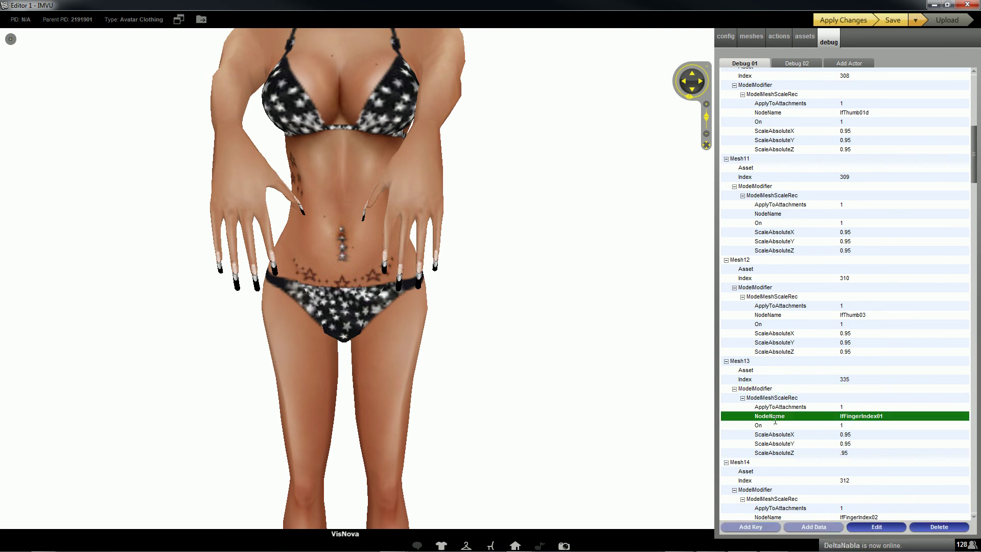
pyautogui.click(876, 527)
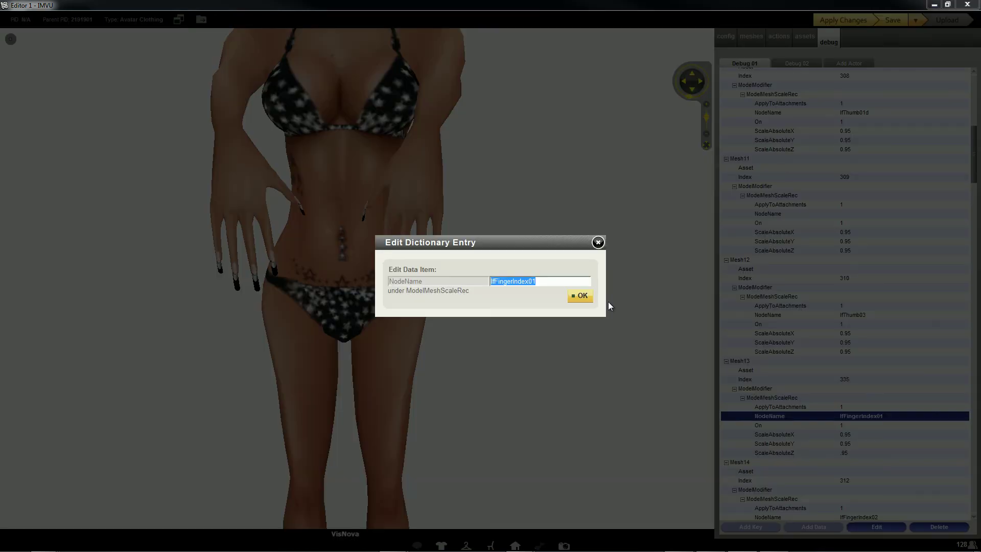
pyautogui.press('BackSpace')
pyautogui.click(580, 297)
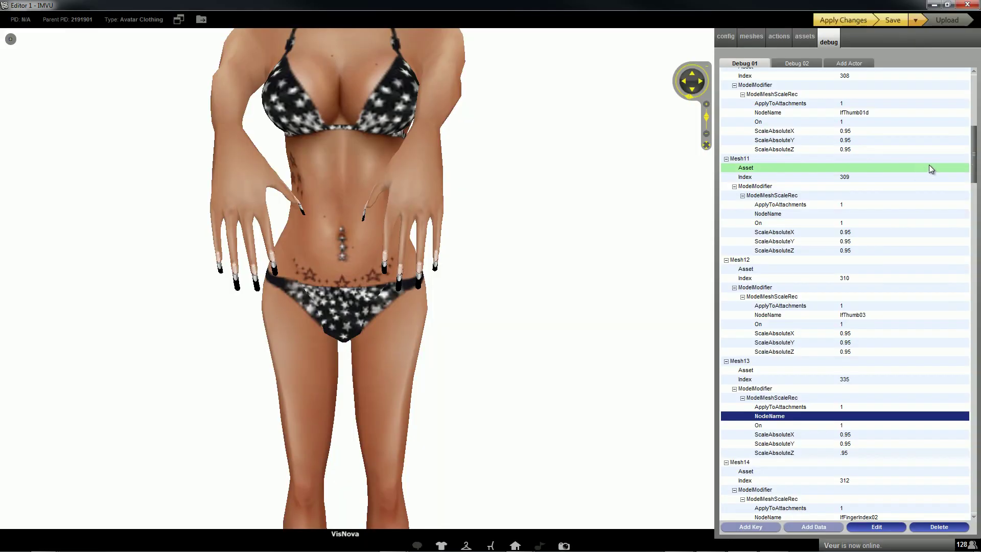
pyautogui.moveTo(971, 149); pyautogui.dragTo(977, 115)
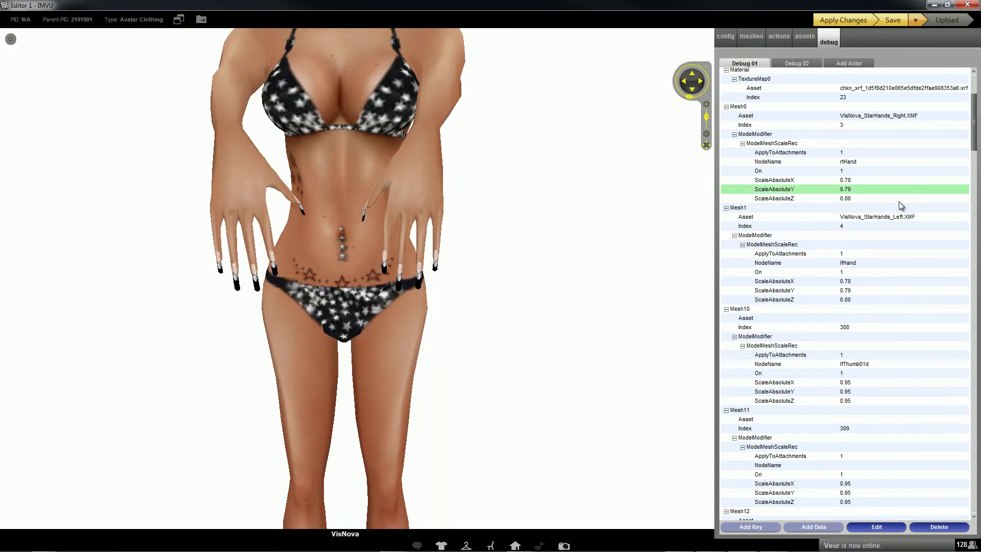
pyautogui.click(852, 263)
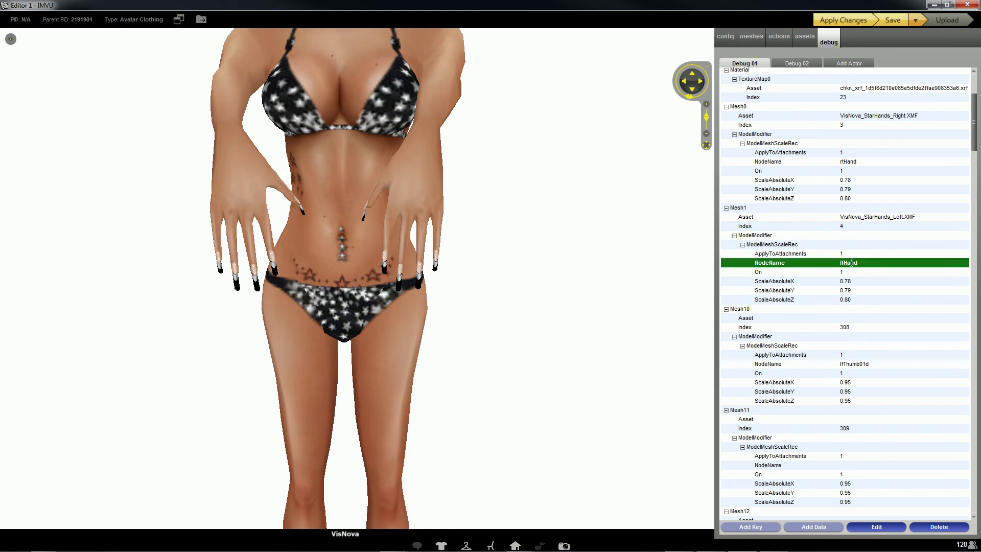
pyautogui.click(850, 161)
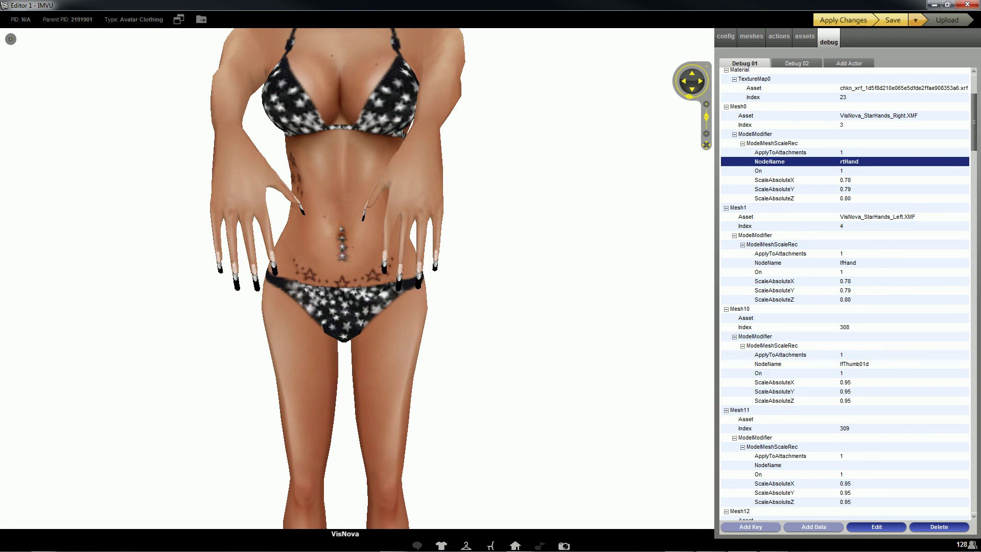
# - Move the LEFTHA~1.JPG left-hand bone diagram window to the centre of the screen
pyautogui.moveTo(0, 105); pyautogui.dragTo(527, 106)
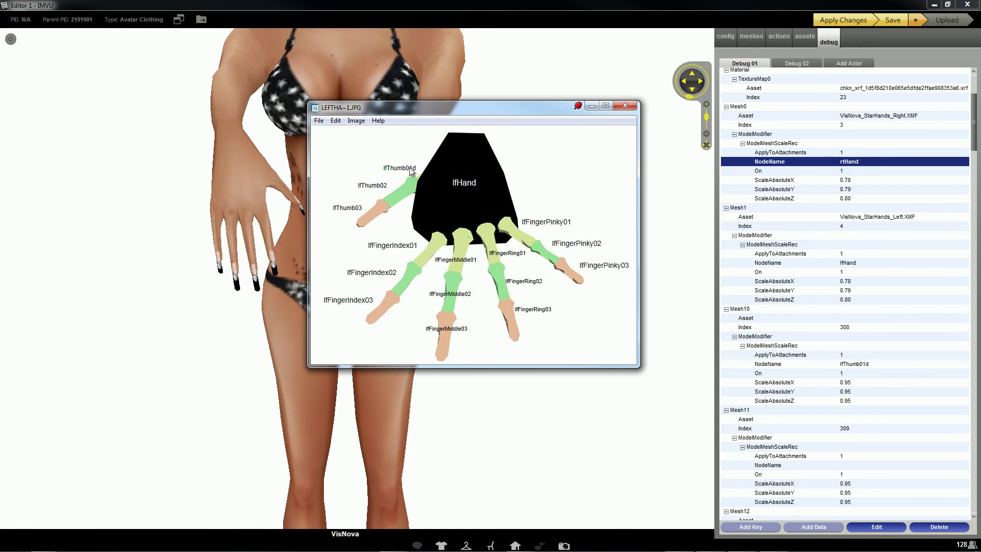